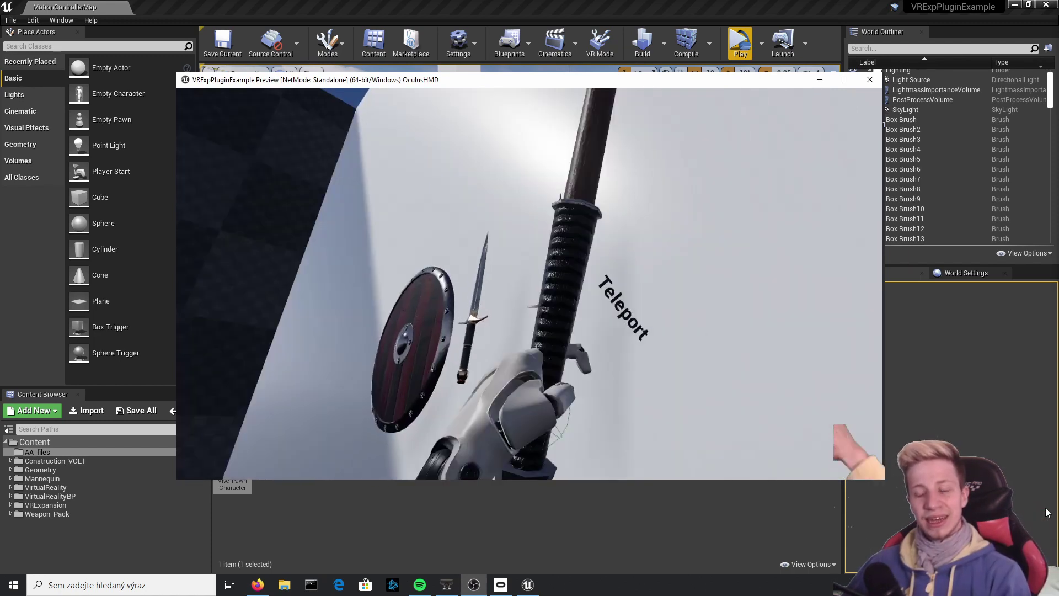
# End the VR preview and check the project's plugin list.
pyautogui.press('Escape')
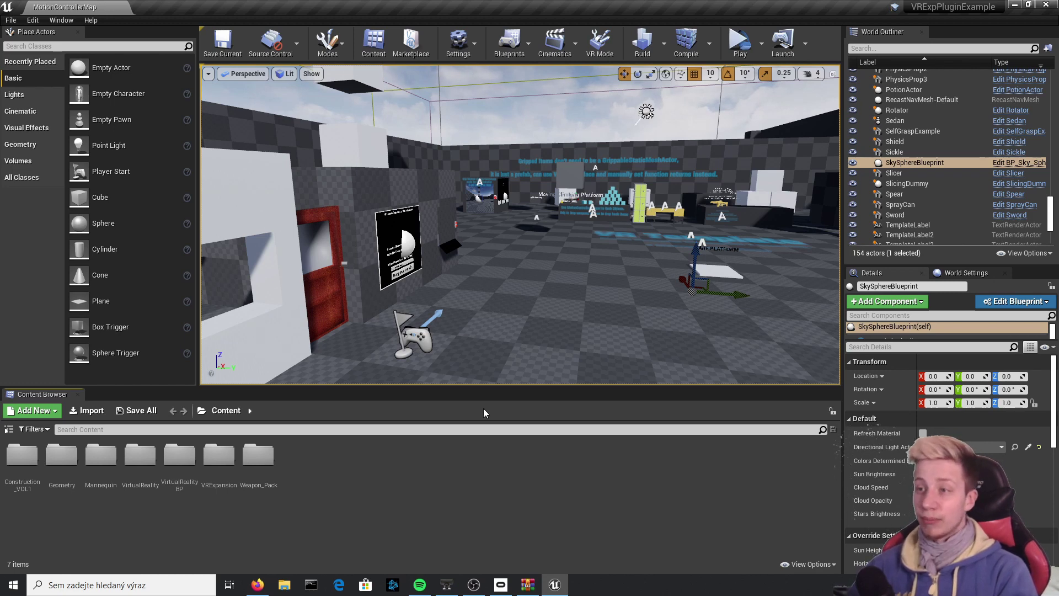
pyautogui.click(32, 20)
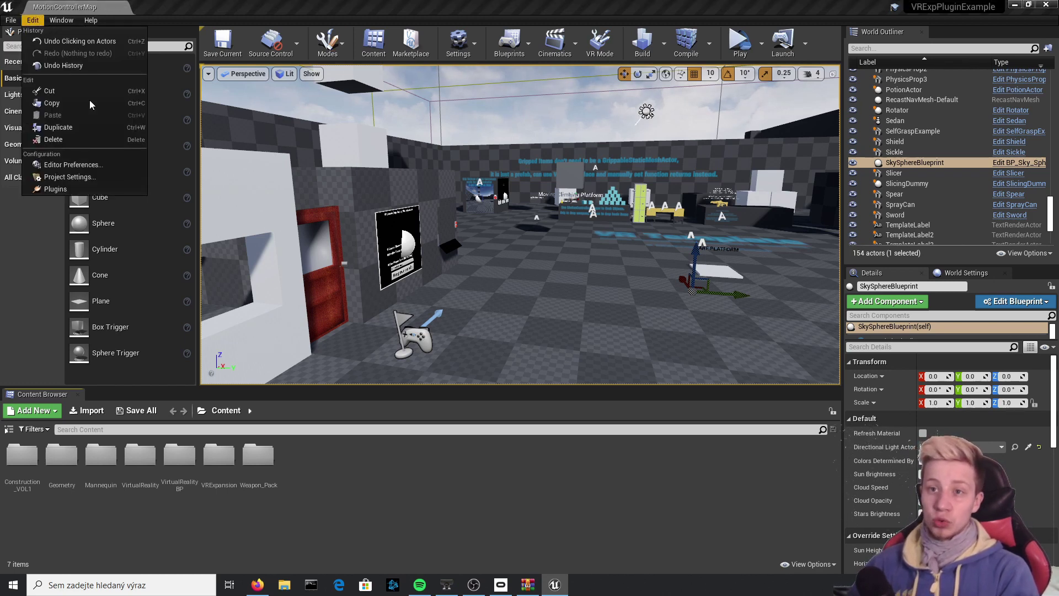
pyautogui.click(55, 189)
pyautogui.click(774, 108)
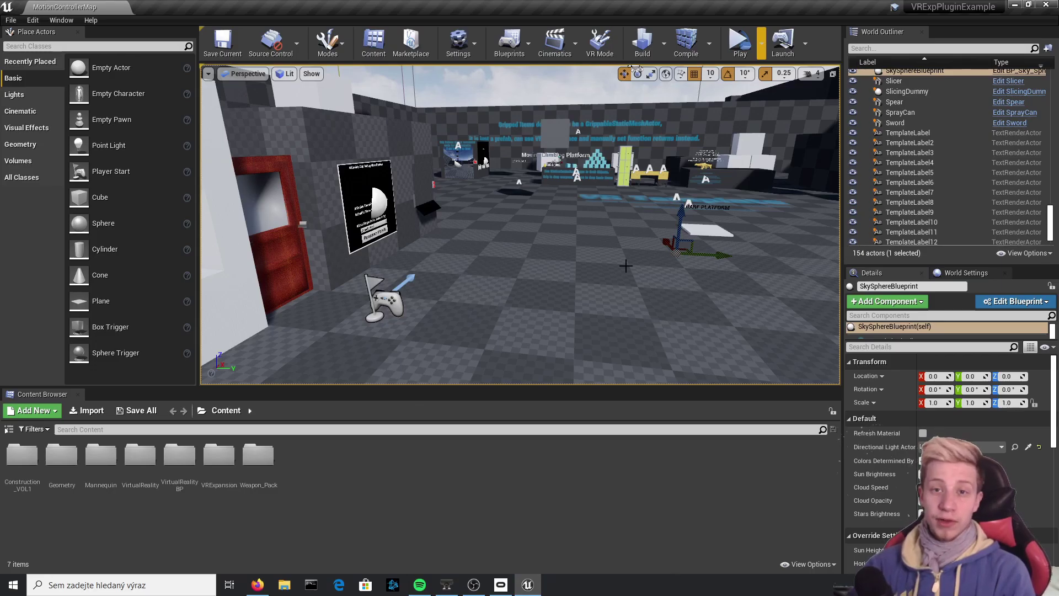
# Show the folder tree of the project content and search the assets for "pawn".
pyautogui.click(9, 429)
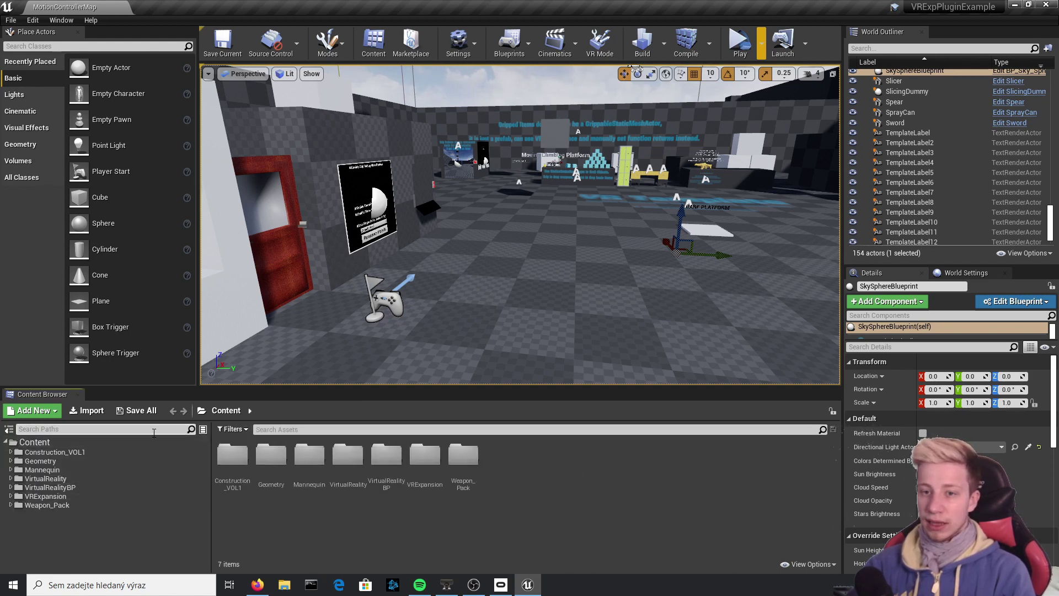
pyautogui.click(308, 430)
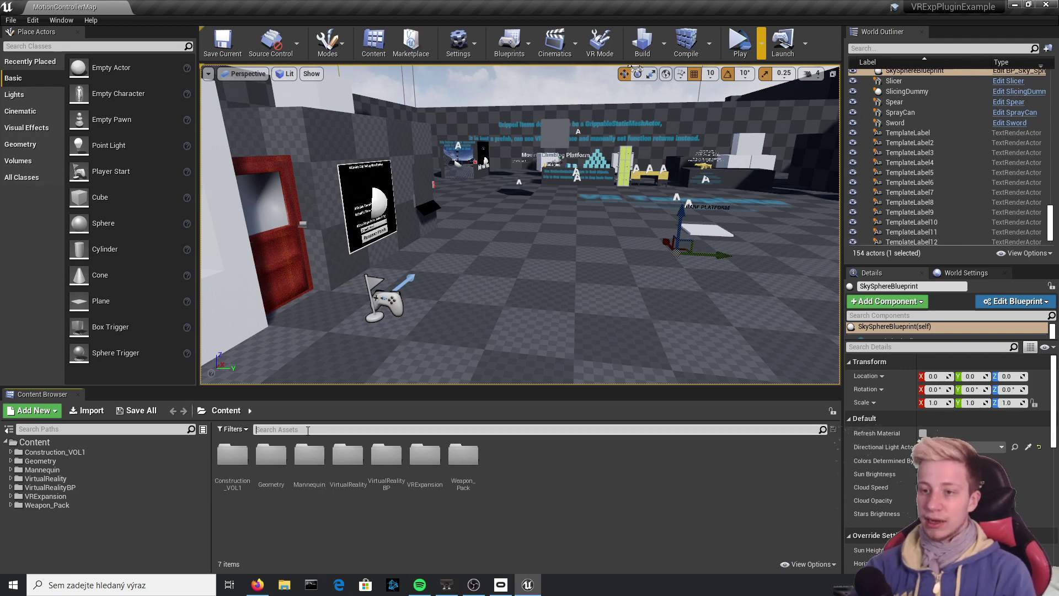
pyautogui.write('p')
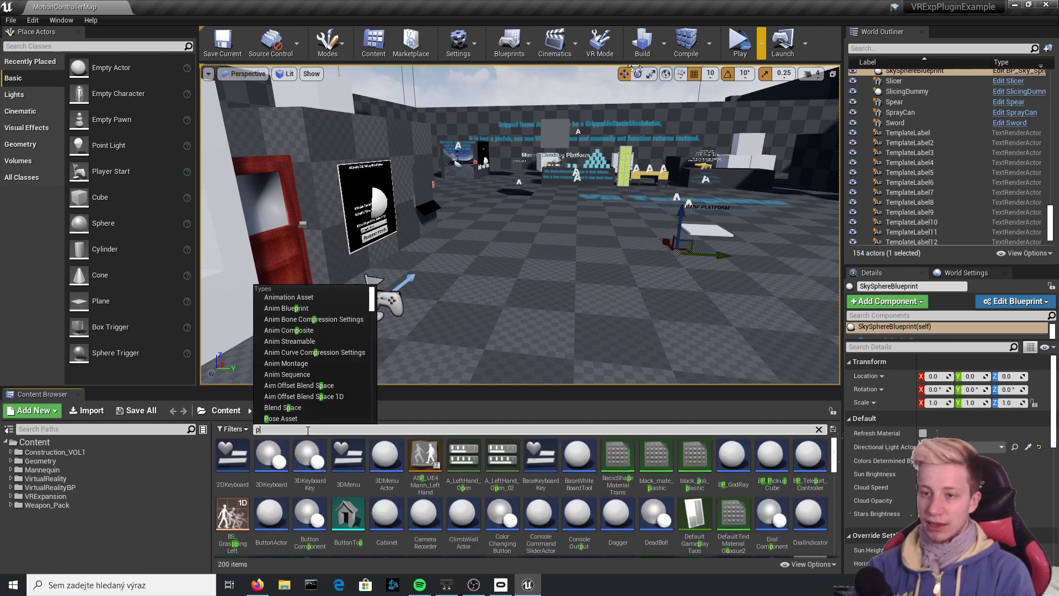
pyautogui.write('awn')
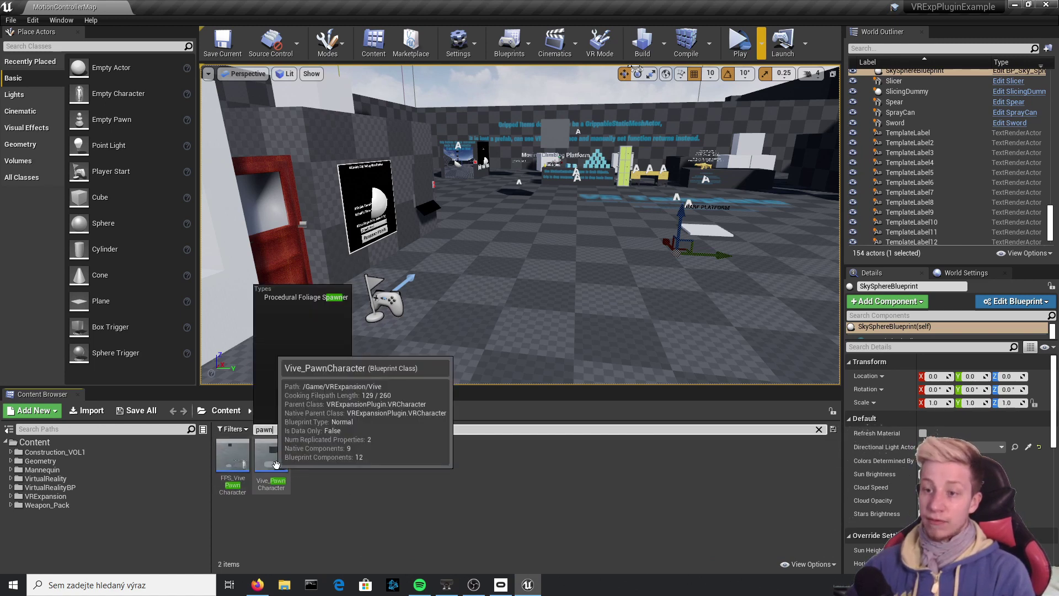
pyautogui.click(309, 491)
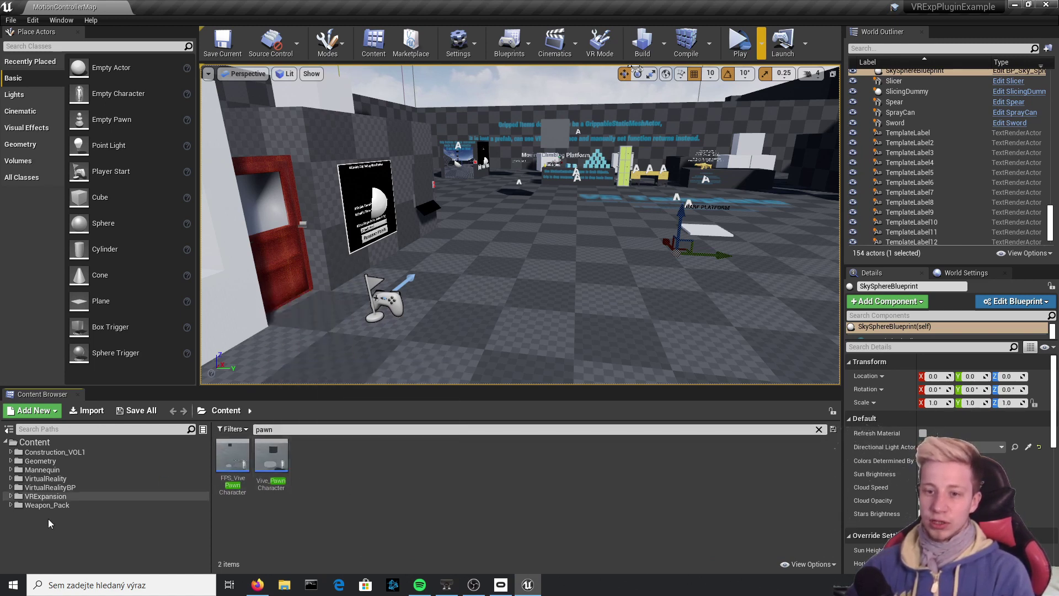
# Clear the asset search and create a folder named AA_files in the Content root.
pyautogui.click(34, 442)
pyautogui.click(287, 430)
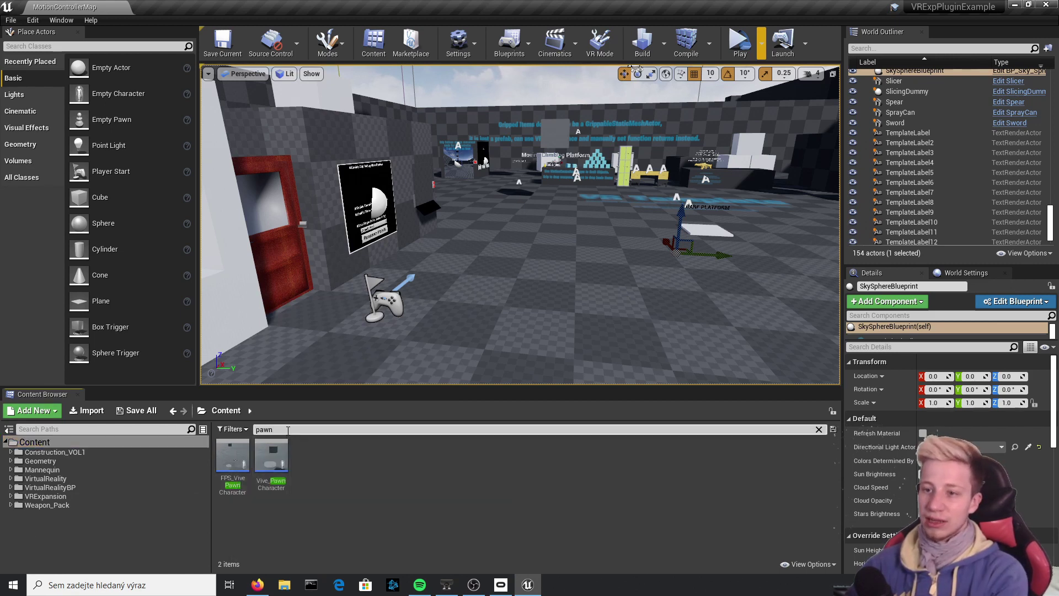
pyautogui.press('BackSpace')
pyautogui.press('BackSpace')
pyautogui.press('BackSpace')
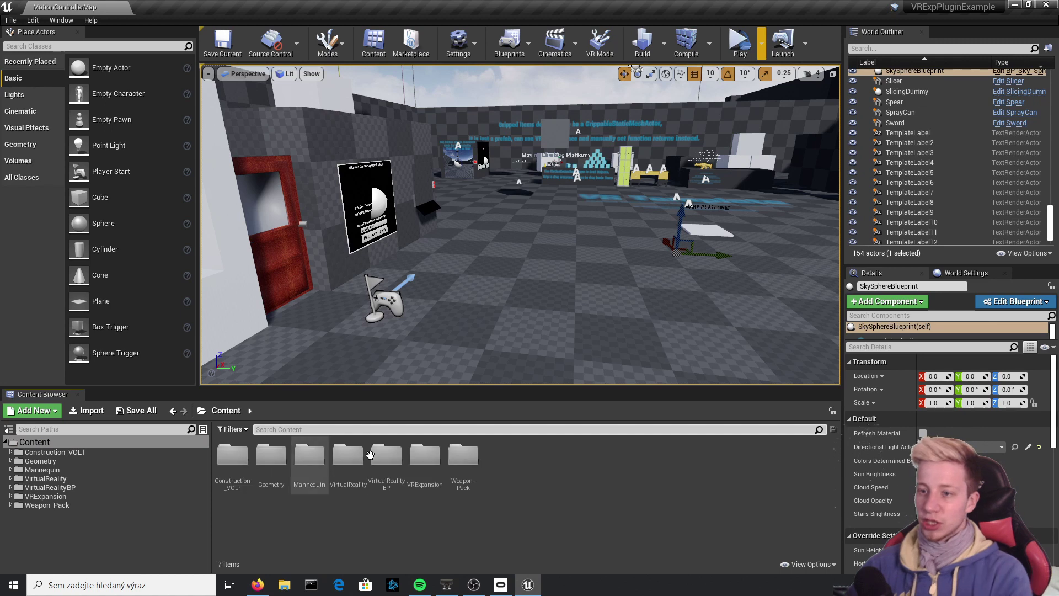
pyautogui.rightClick(592, 493)
pyautogui.click(658, 125)
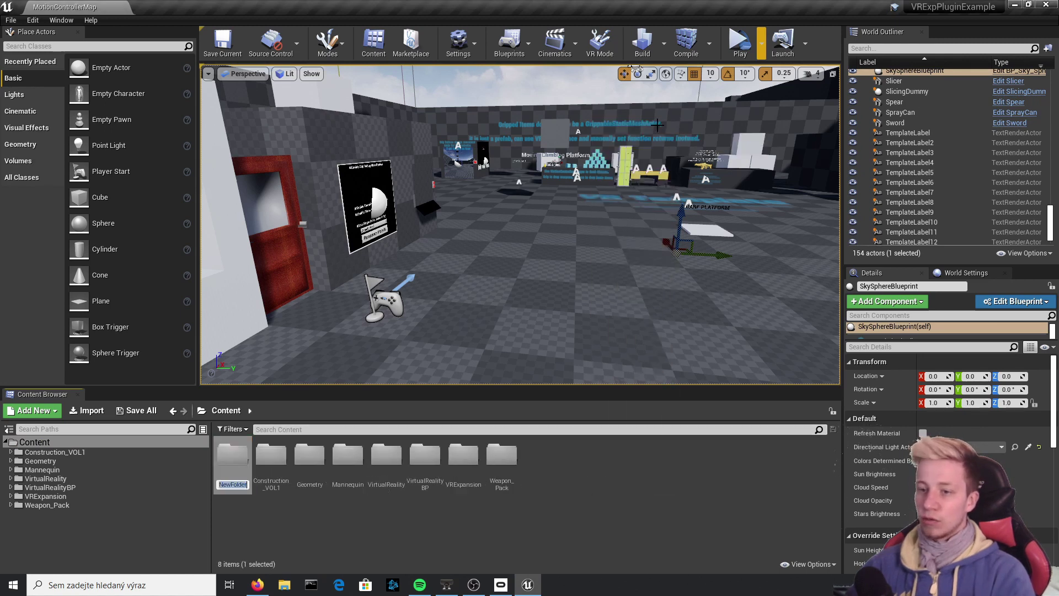
pyautogui.press('BackSpace')
pyautogui.write('AA_')
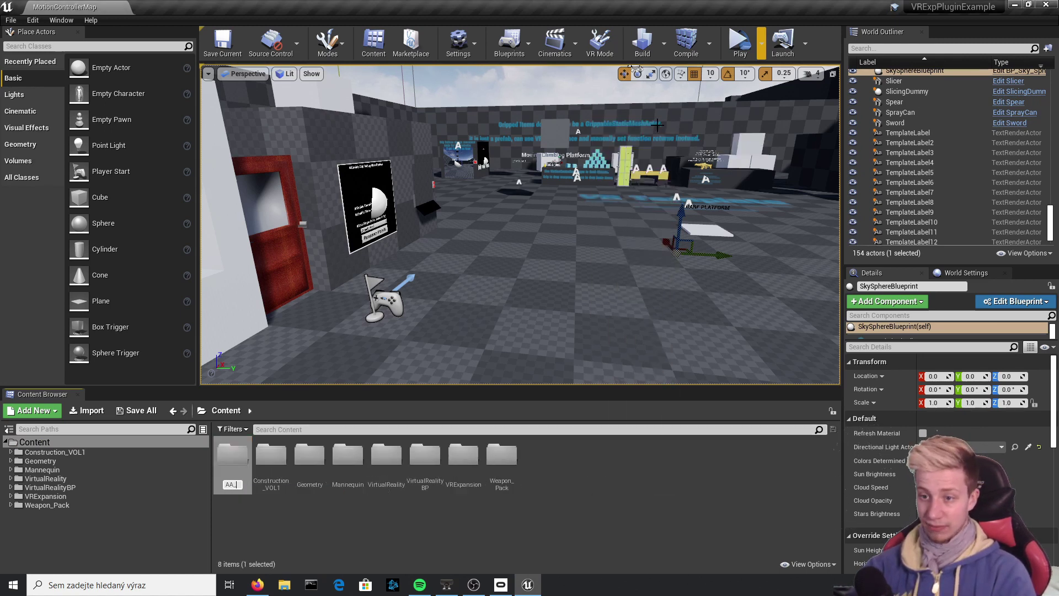
pyautogui.write('files')
pyautogui.press('Return')
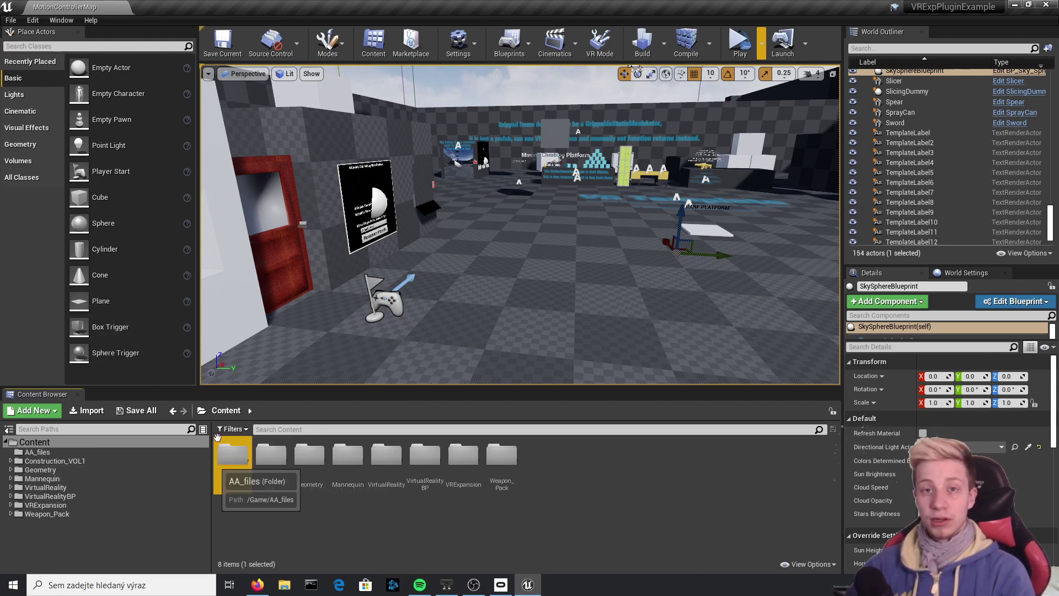
# Search the assets for "pawn" and move the Vive_PawnCharacter blueprint into the AA_files folder.
pyautogui.click(320, 429)
pyautogui.write('pawn')
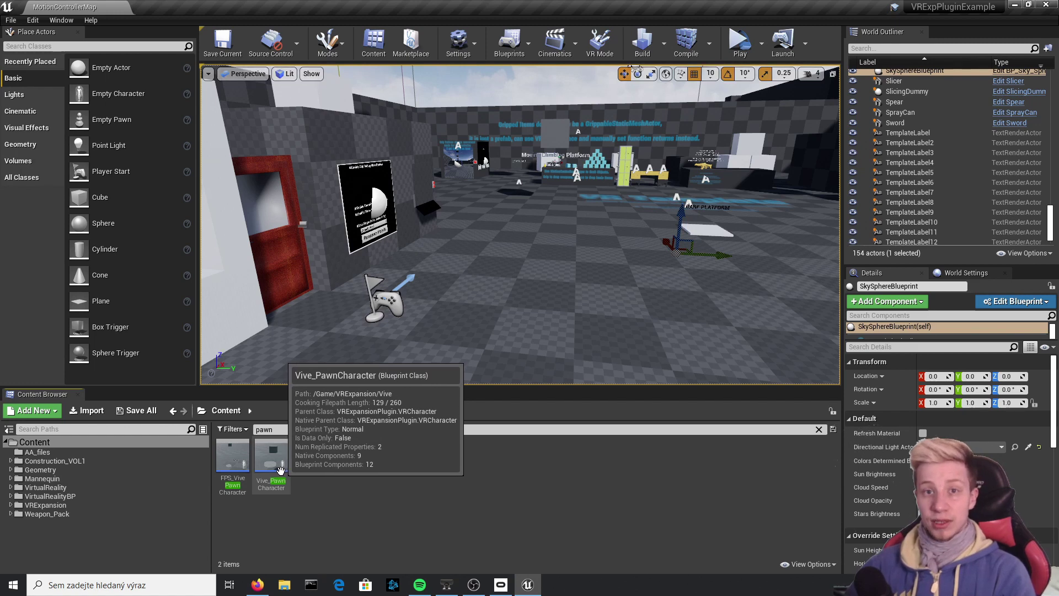
pyautogui.moveTo(281, 469); pyautogui.dragTo(70, 451)
pyautogui.click(124, 470)
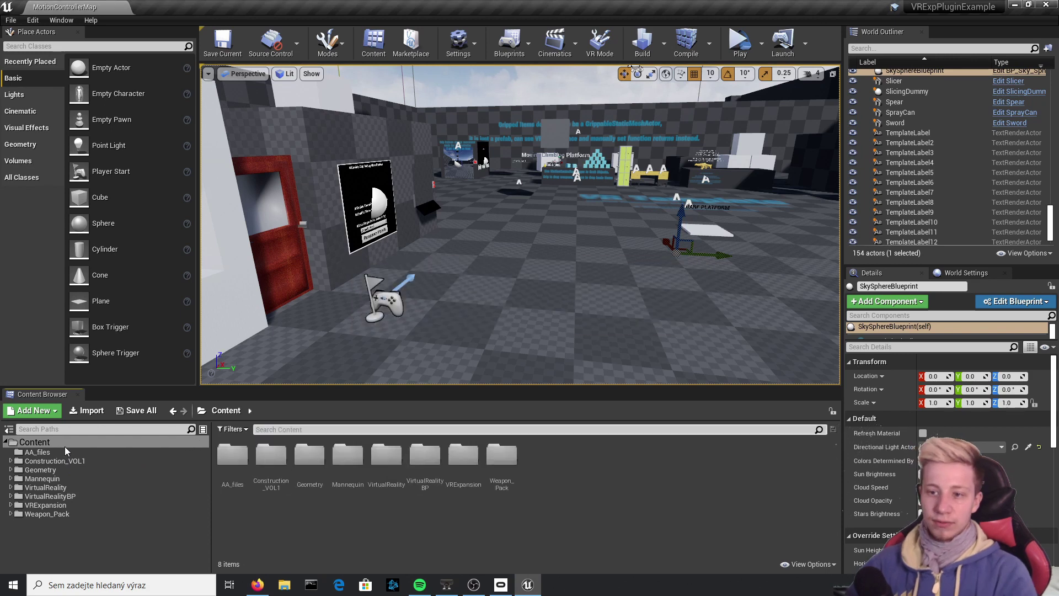
# Open the Vive_PawnCharacter blueprint from the AA_files folder and display its Event Graph.
pyautogui.click(36, 450)
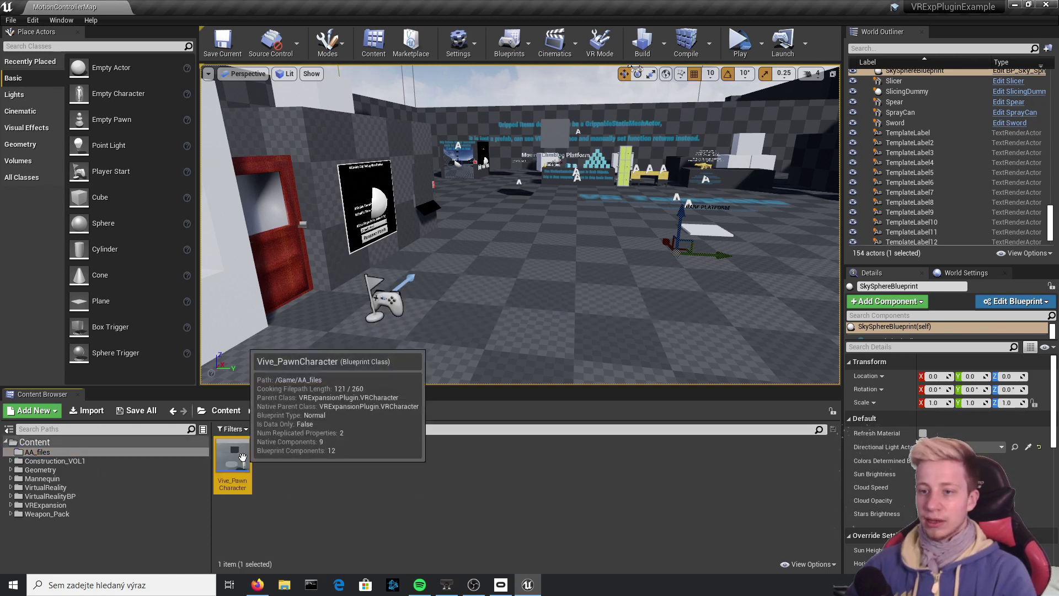
pyautogui.doubleClick(243, 458)
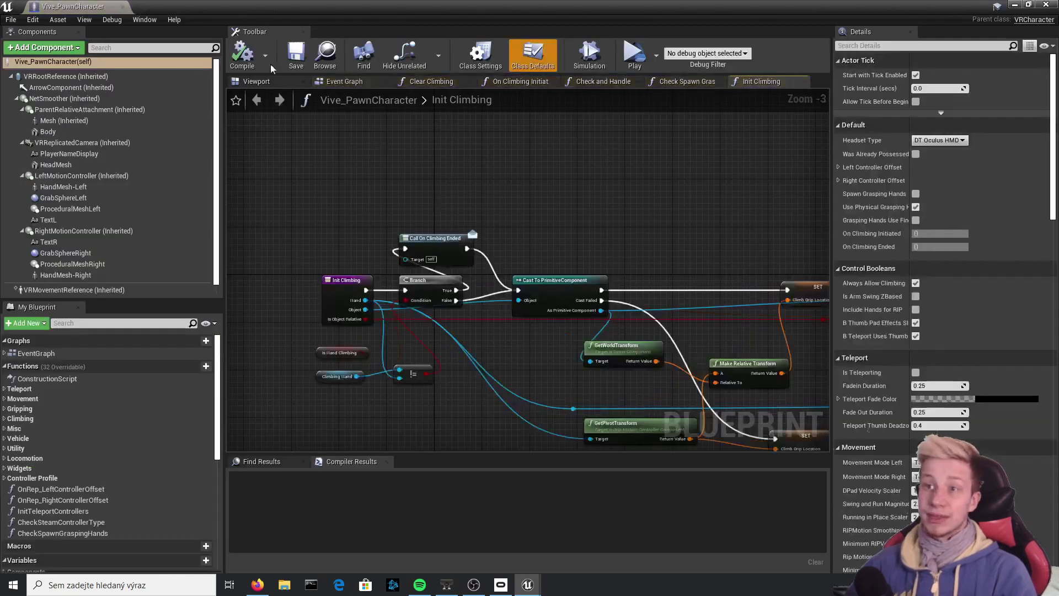
pyautogui.click(237, 86)
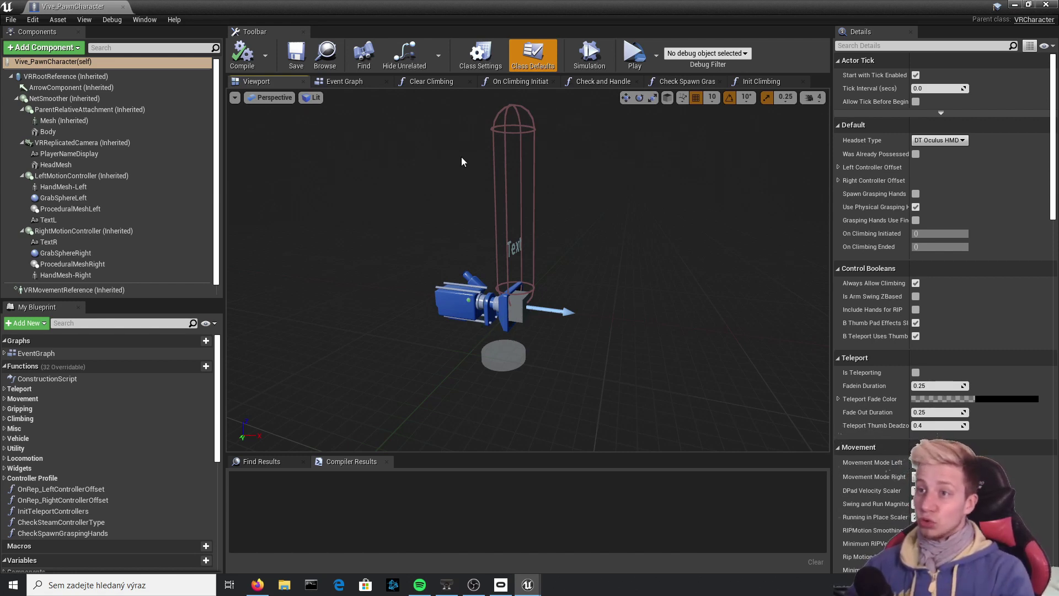
pyautogui.click(349, 84)
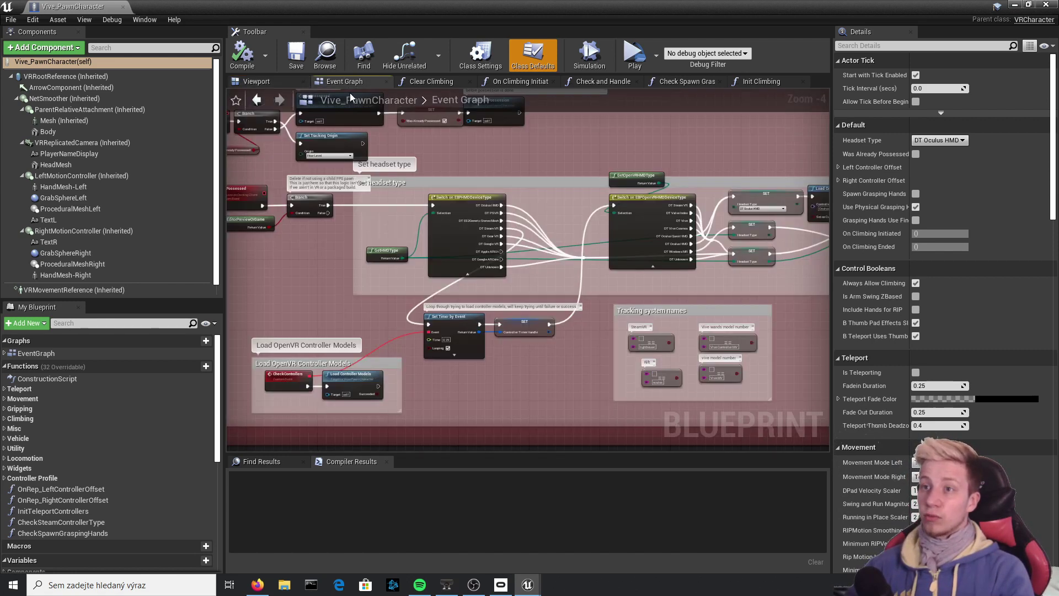
# Survey the Event Graph's comment groups, including Movement Logic, Grip/Drop/Use Interaction and the OpenVR-specific code.
pyautogui.moveTo(370, 178); pyautogui.dragTo(649, 348, button='right')
pyautogui.scroll(-8, 398, 223)
pyautogui.moveTo(314, 158); pyautogui.dragTo(401, 294, button='right')
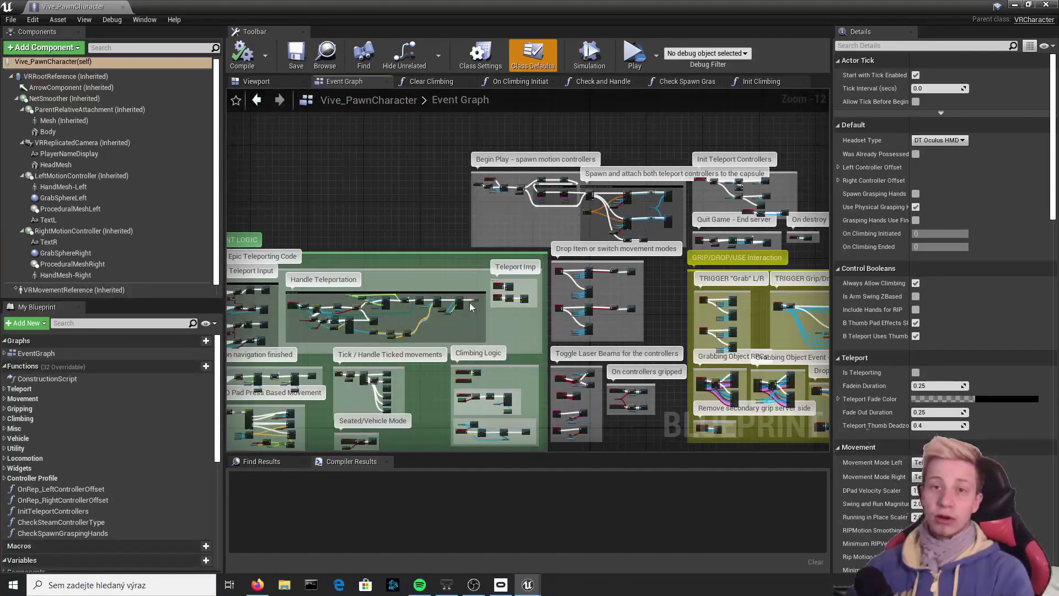
pyautogui.moveTo(684, 318); pyautogui.dragTo(476, 44, button='right')
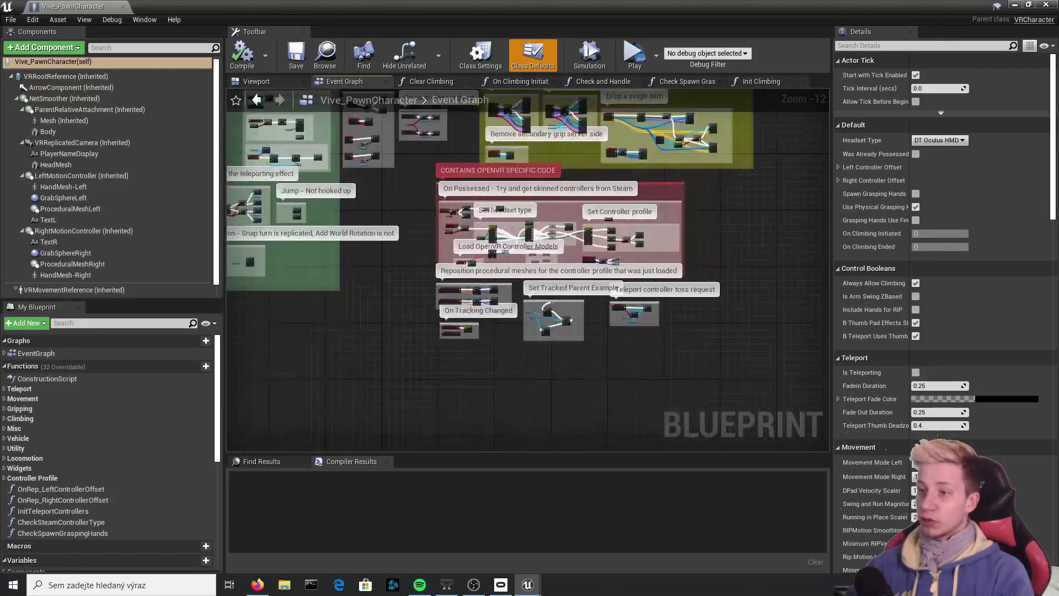
pyautogui.moveTo(560, 170); pyautogui.dragTo(613, 328, button='right')
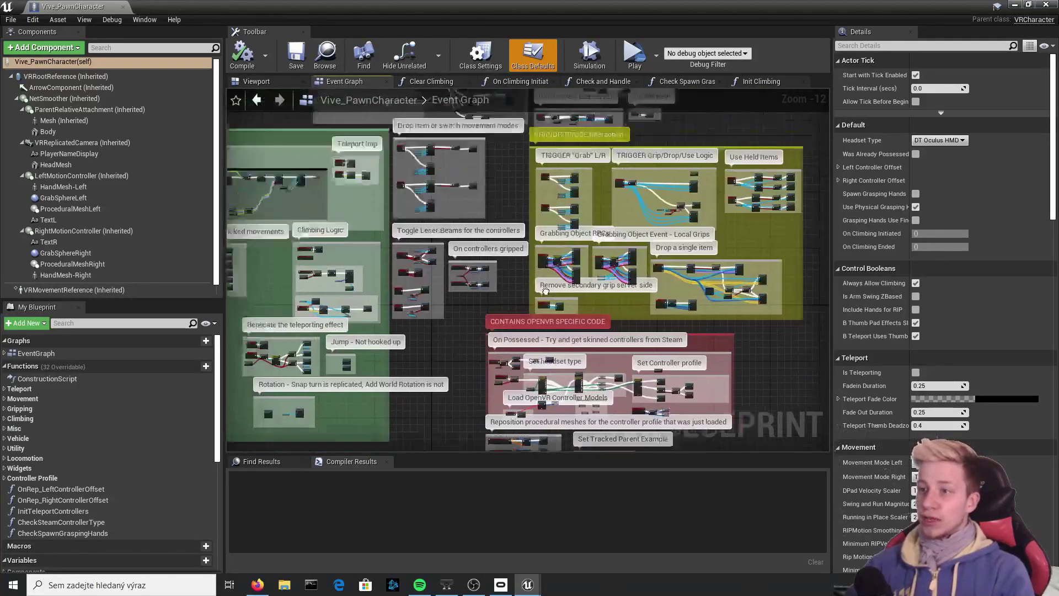
pyautogui.moveTo(350, 180); pyautogui.dragTo(582, 251, button='right')
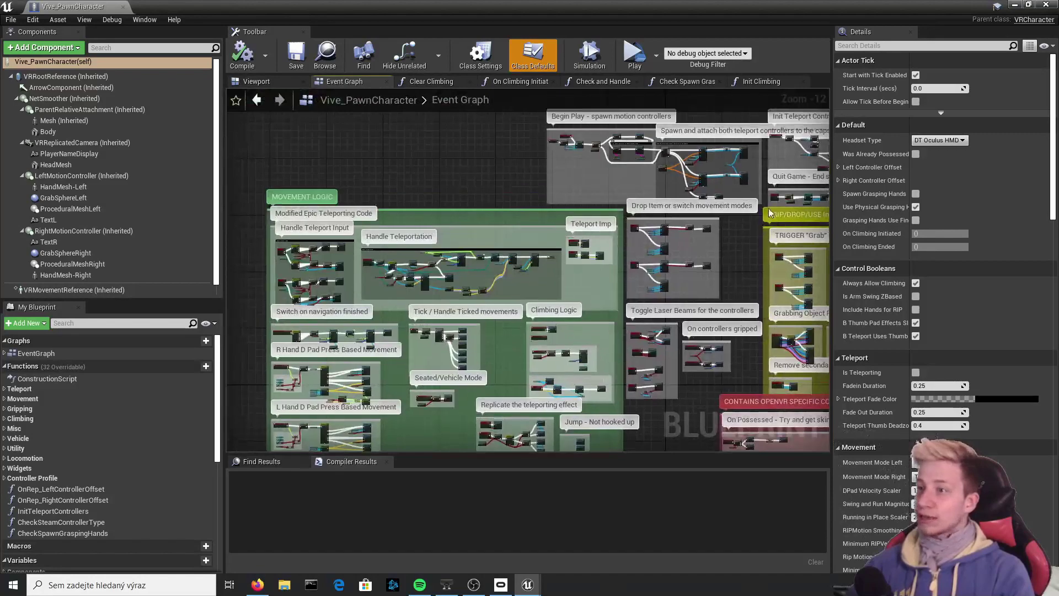
pyautogui.moveTo(768, 210); pyautogui.dragTo(647, 187, button='right')
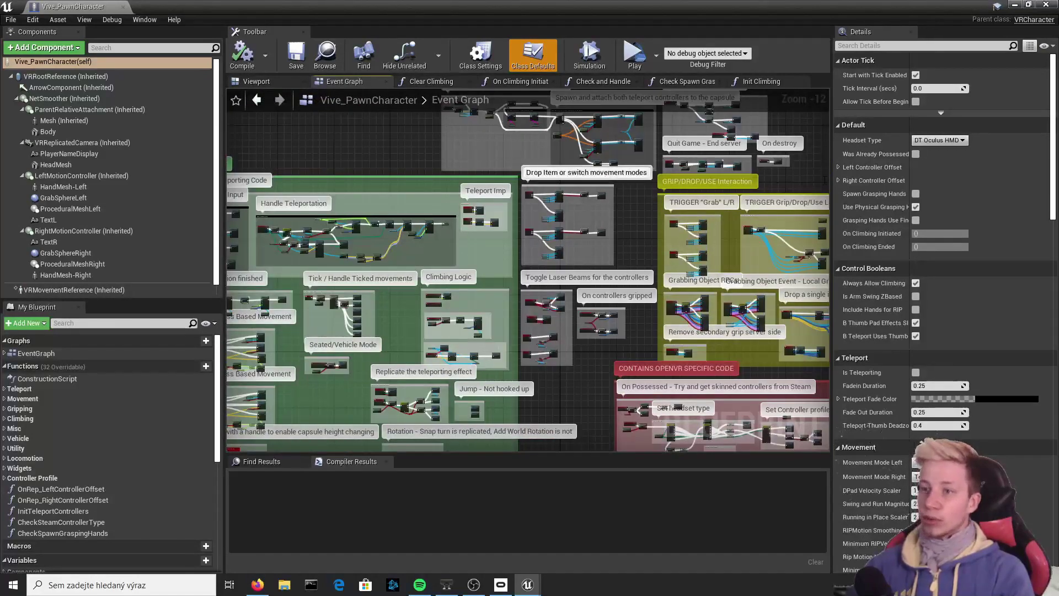
pyautogui.moveTo(350, 173); pyautogui.dragTo(626, 161, button='right')
# Select the ExecuteTeleportation custom event in the Handle Teleportation group for inspection.
pyautogui.scroll(12, 635, 240)
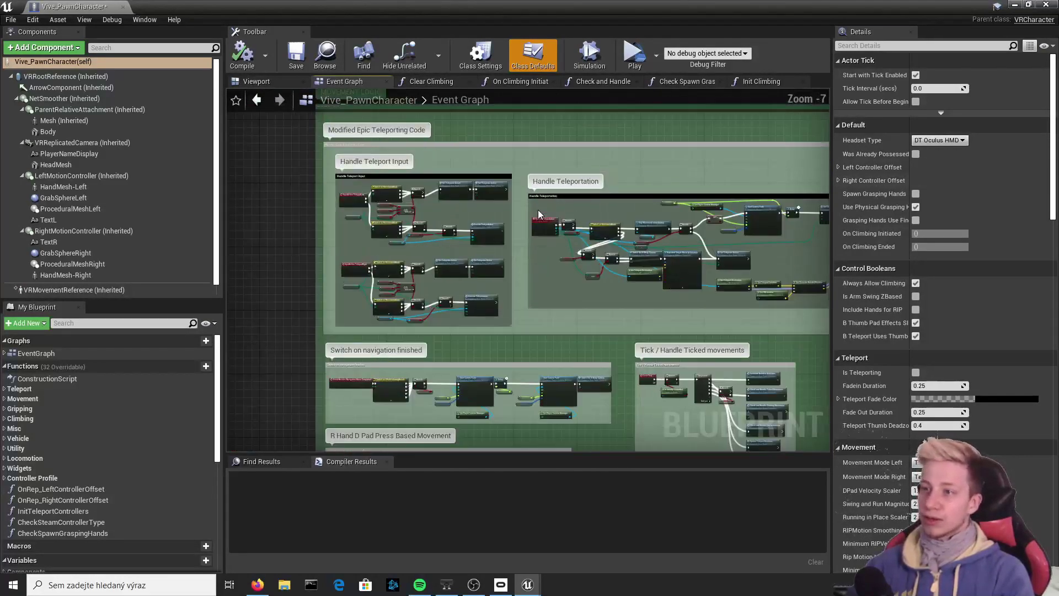
pyautogui.moveTo(590, 193); pyautogui.dragTo(491, 150, button='right')
pyautogui.click(532, 201)
pyautogui.moveTo(360, 145); pyautogui.dragTo(433, 183, button='right')
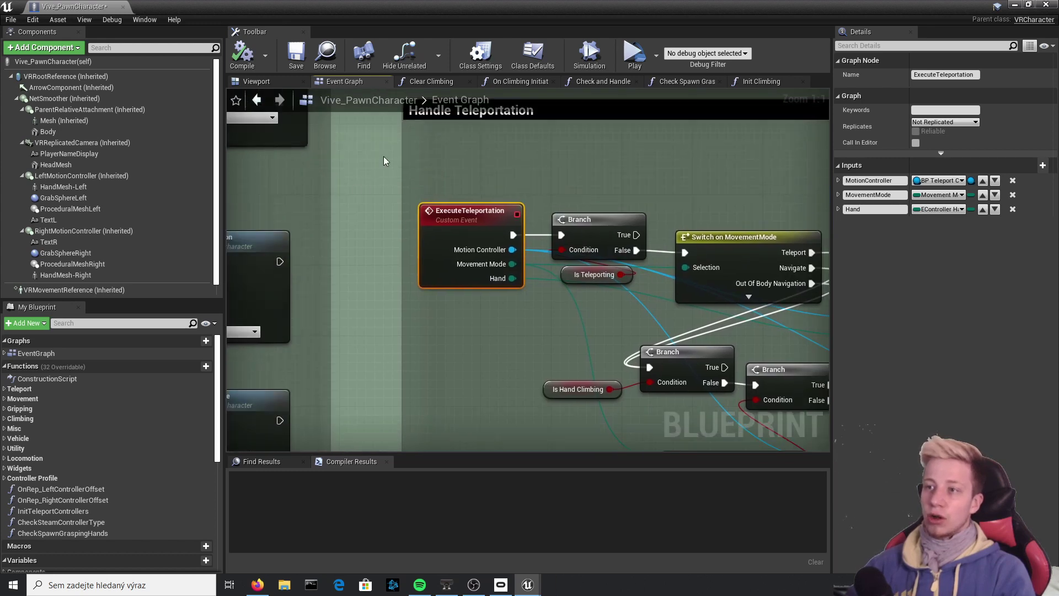
# Locate and select the InputAction TeleportLeft event in the Handle Teleport Input group.
pyautogui.moveTo(383, 157); pyautogui.dragTo(609, 240, button='right')
pyautogui.moveTo(336, 191); pyautogui.dragTo(751, 249, button='right')
pyautogui.moveTo(331, 167); pyautogui.dragTo(645, 79, button='right')
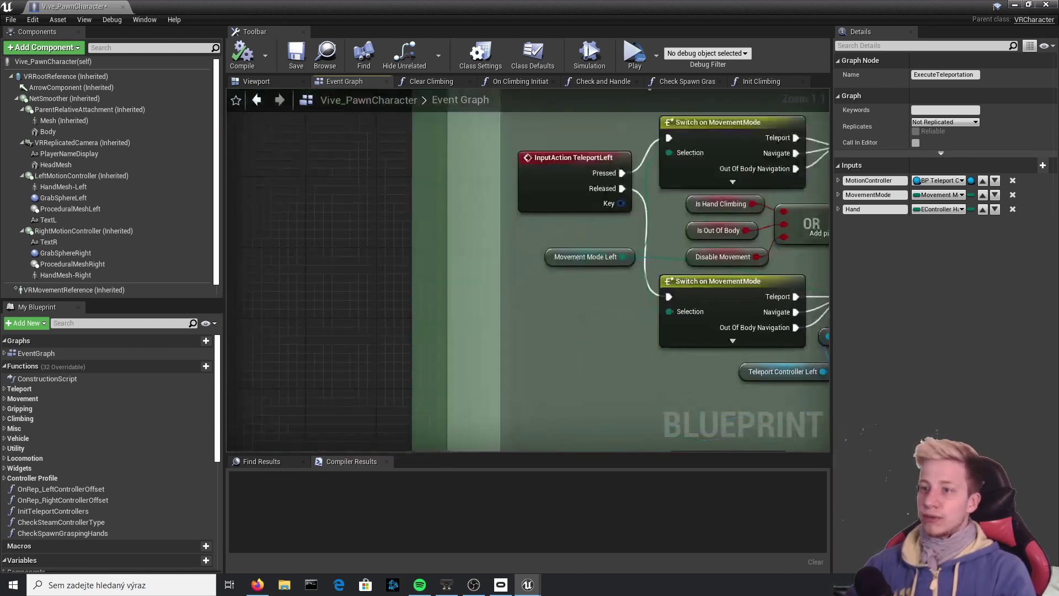
pyautogui.moveTo(589, 163); pyautogui.dragTo(394, 223, button='right')
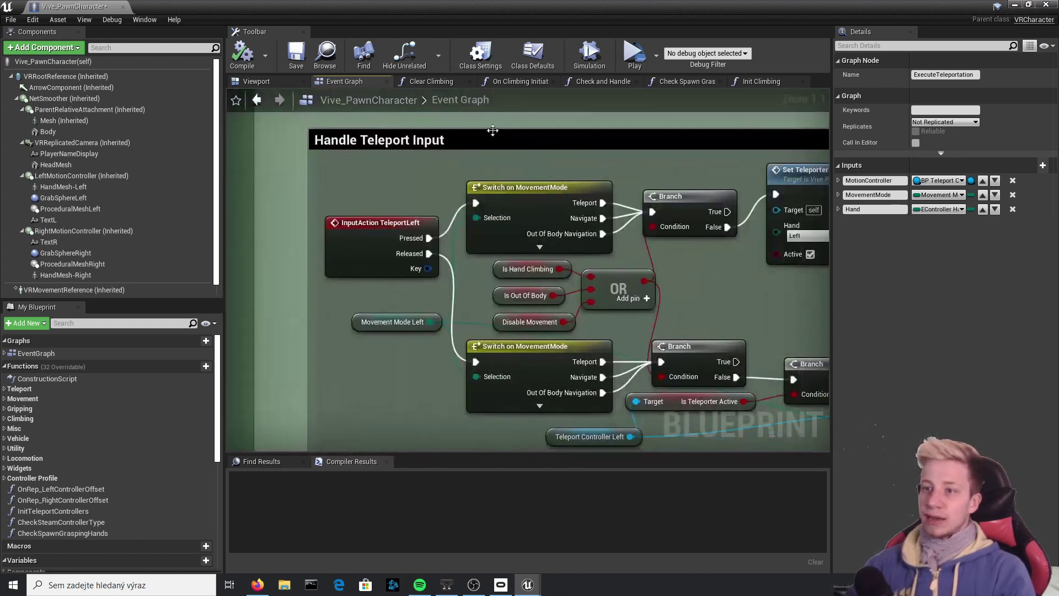
pyautogui.click(394, 223)
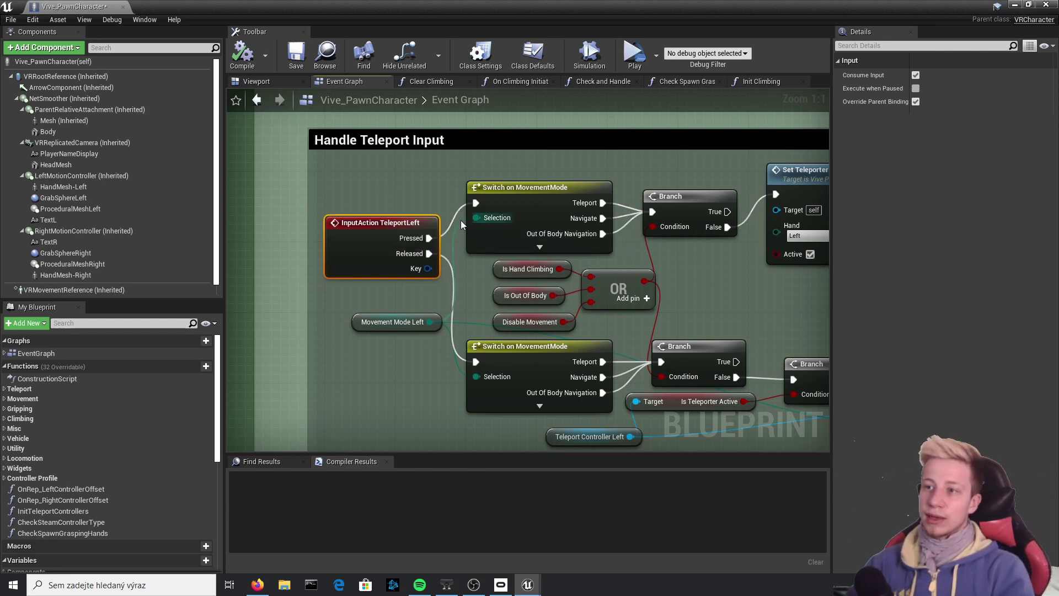
# Trace the TeleportLeft logic through the Set Teleporter Active and Execute Teleportation nodes.
pyautogui.moveTo(461, 220); pyautogui.dragTo(258, 205, button='right')
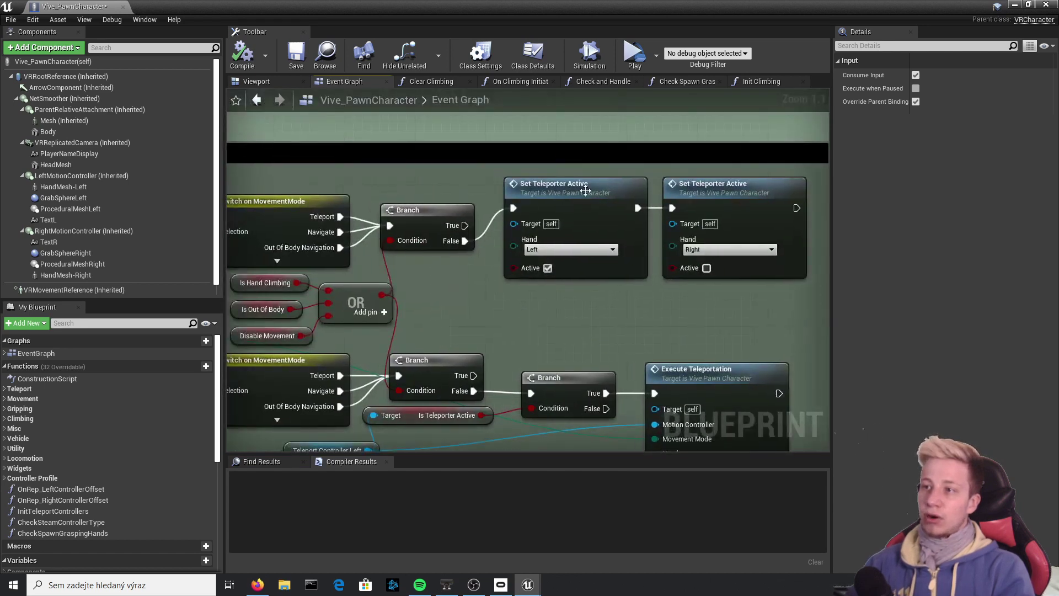
pyautogui.scroll(-2, 602, 179)
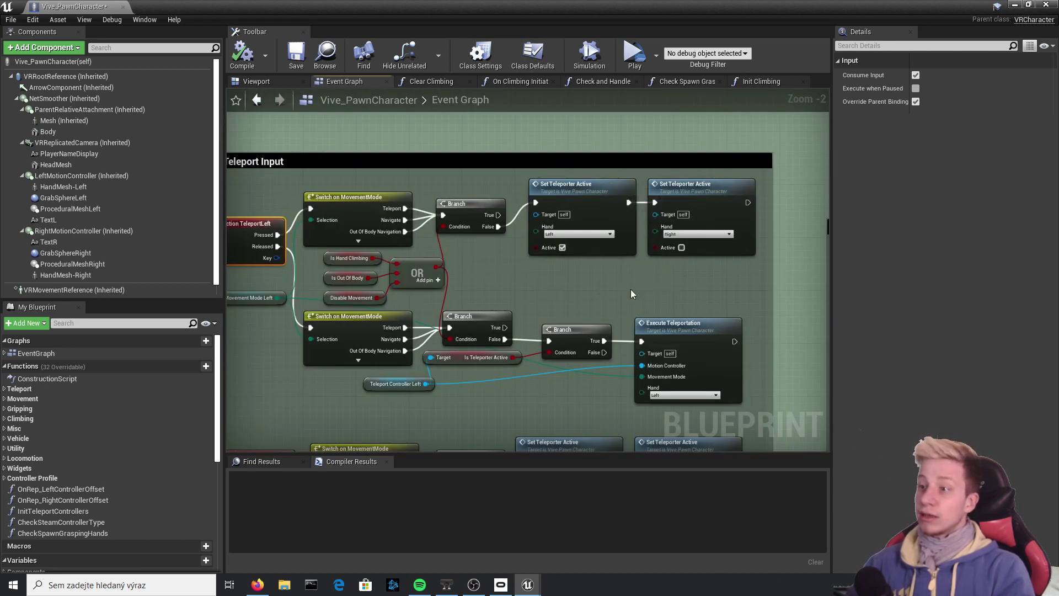
pyautogui.moveTo(581, 251); pyautogui.dragTo(608, 147, button='right')
pyautogui.scroll(-6, 674, 195)
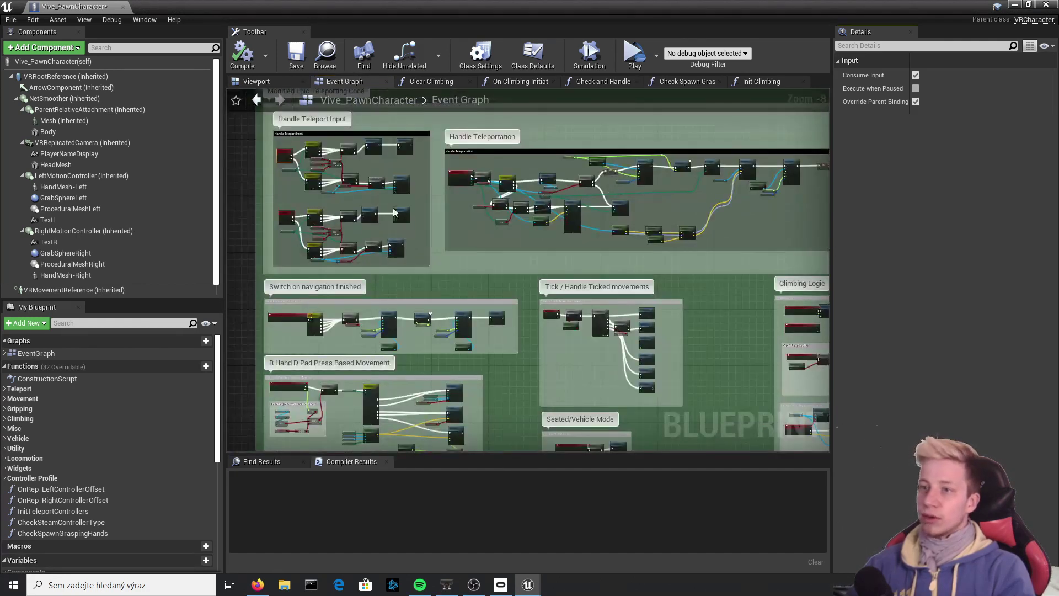
# Select the Movement Mode Left variable node below the InputAction TeleportLeft event.
pyautogui.scroll(4, 416, 174)
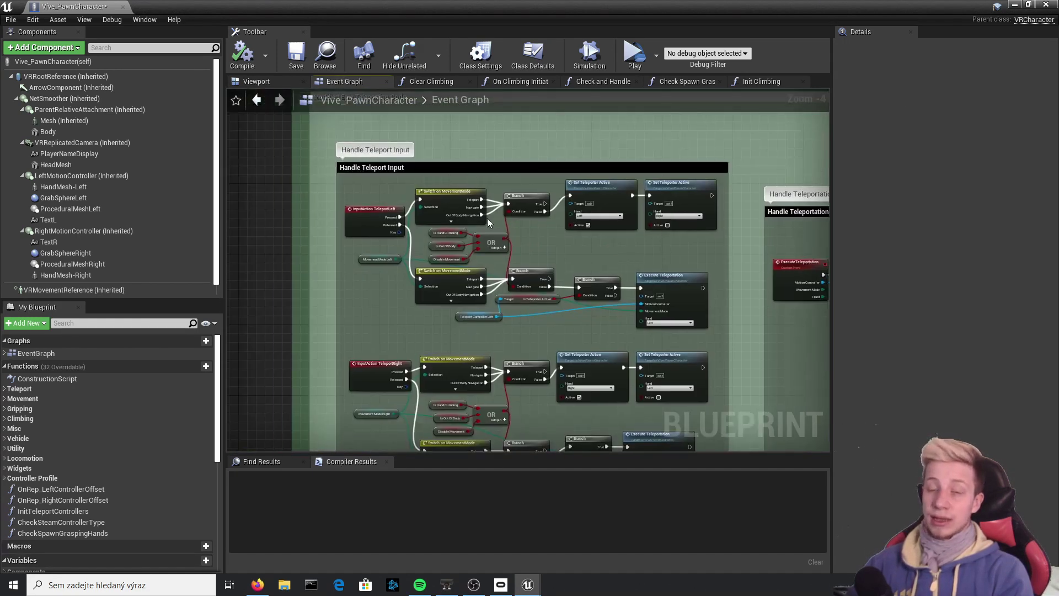
pyautogui.scroll(4, 368, 249)
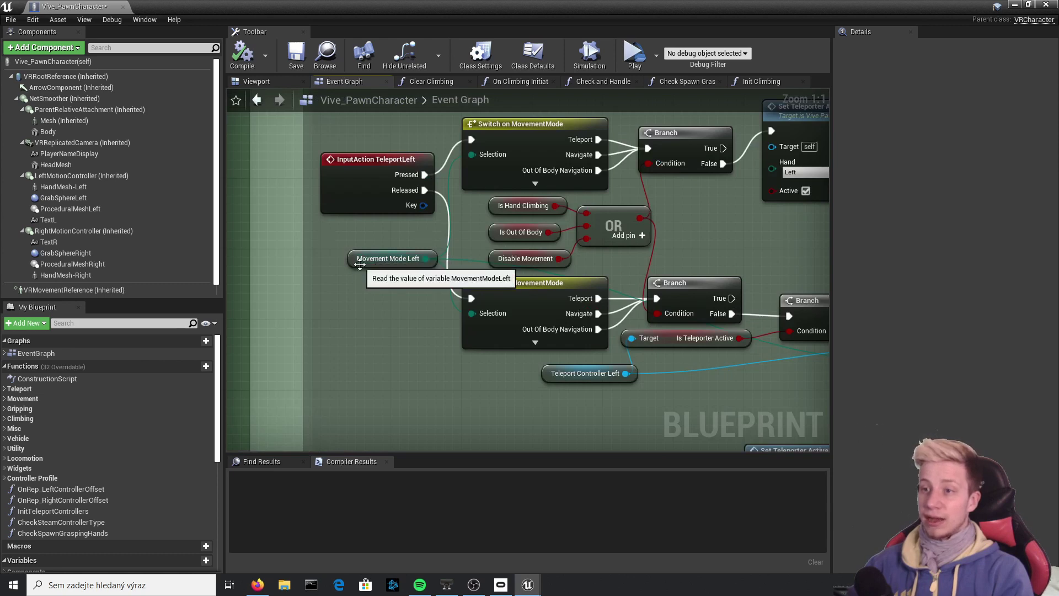
pyautogui.click(387, 259)
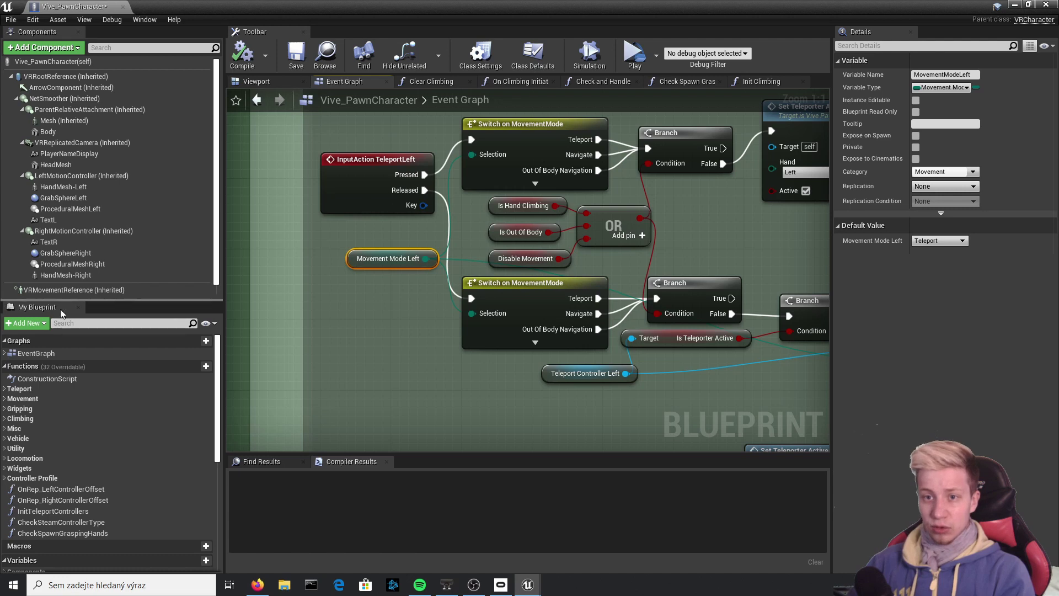
# Filter the blueprint members by "movement mode left" and select the MovementModeLeft variable.
pyautogui.click(82, 323)
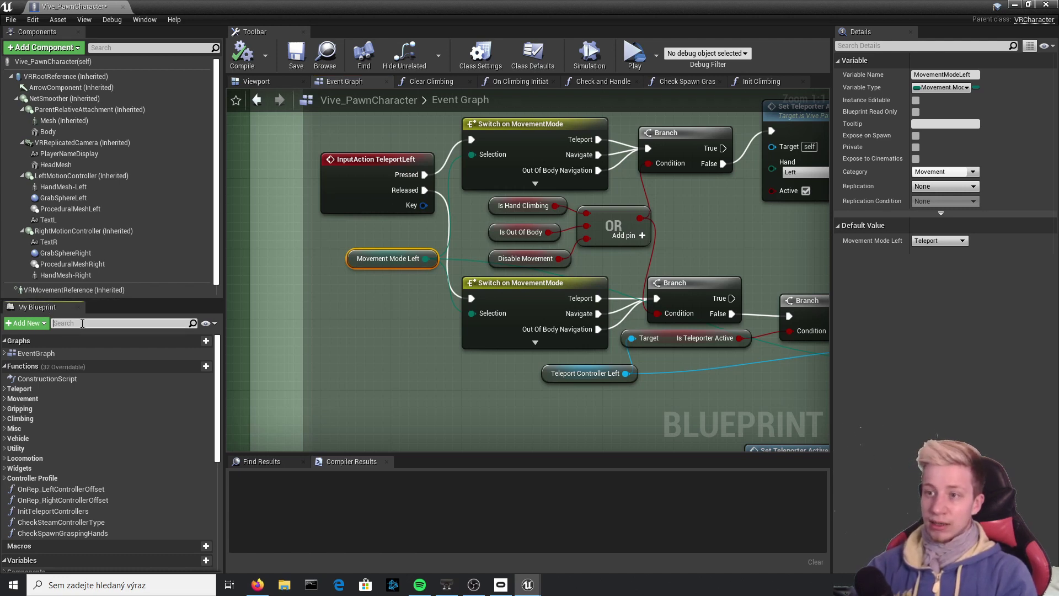
pyautogui.write('movement mo')
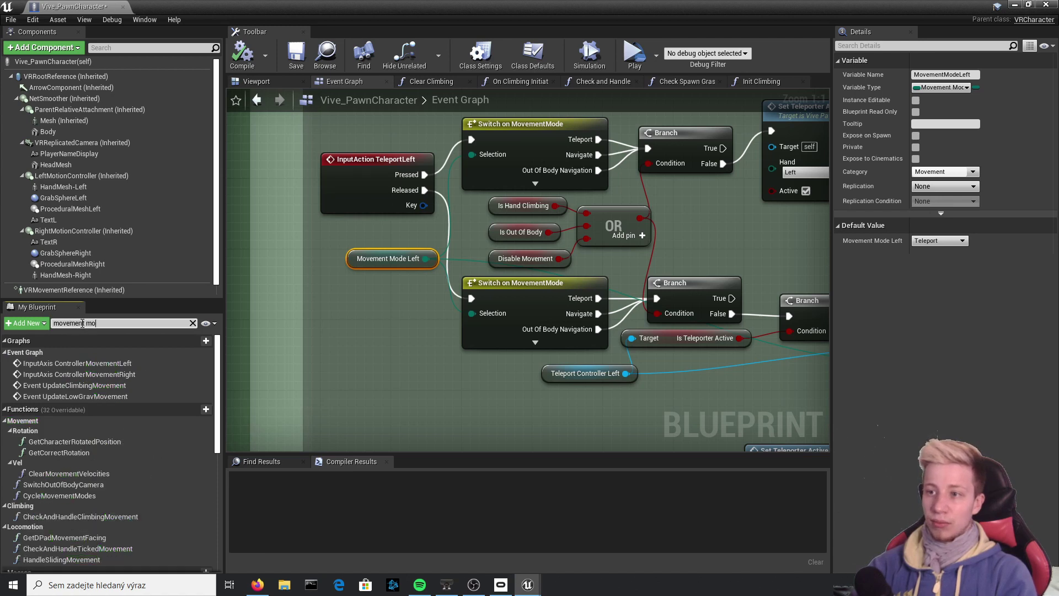
pyautogui.write('de left')
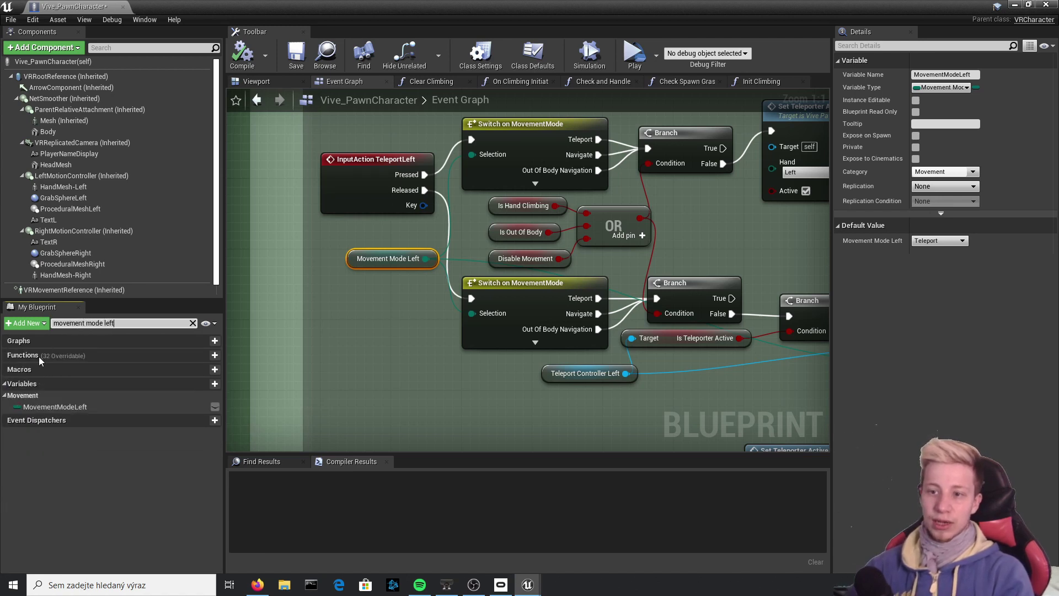
pyautogui.doubleClick(108, 407)
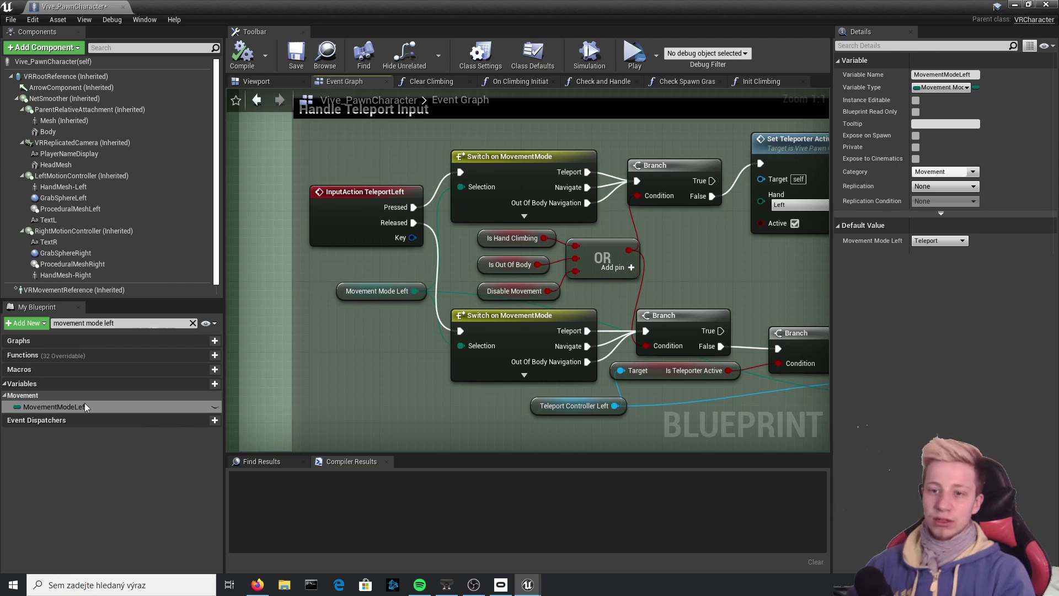
# Find the existing Event BeginPlay node in the Event Graph by searching for "event begin".
pyautogui.scroll(-5, 355, 239)
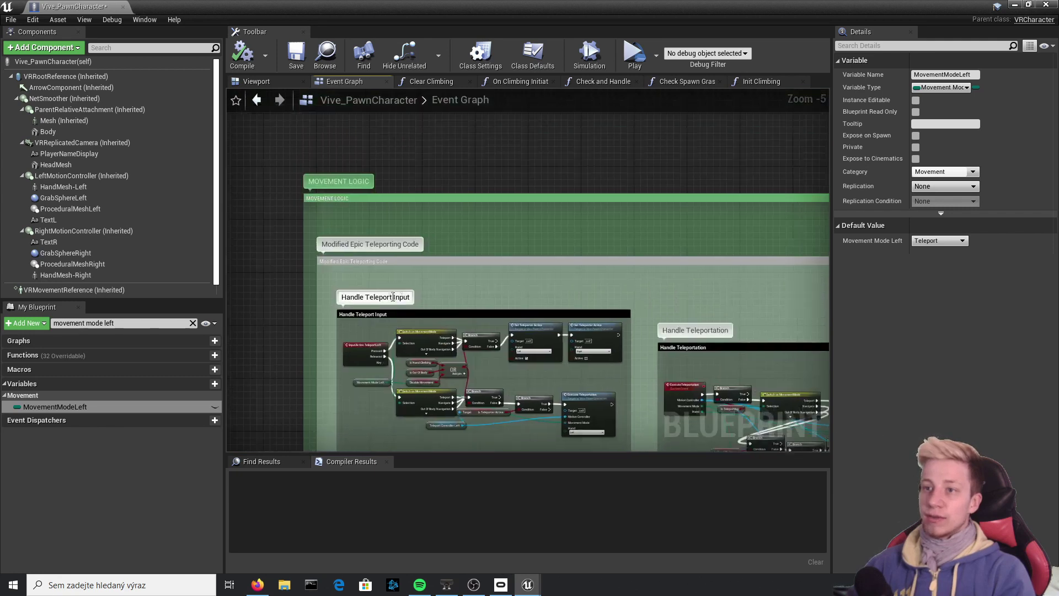
pyautogui.moveTo(471, 127); pyautogui.dragTo(479, 212, button='right')
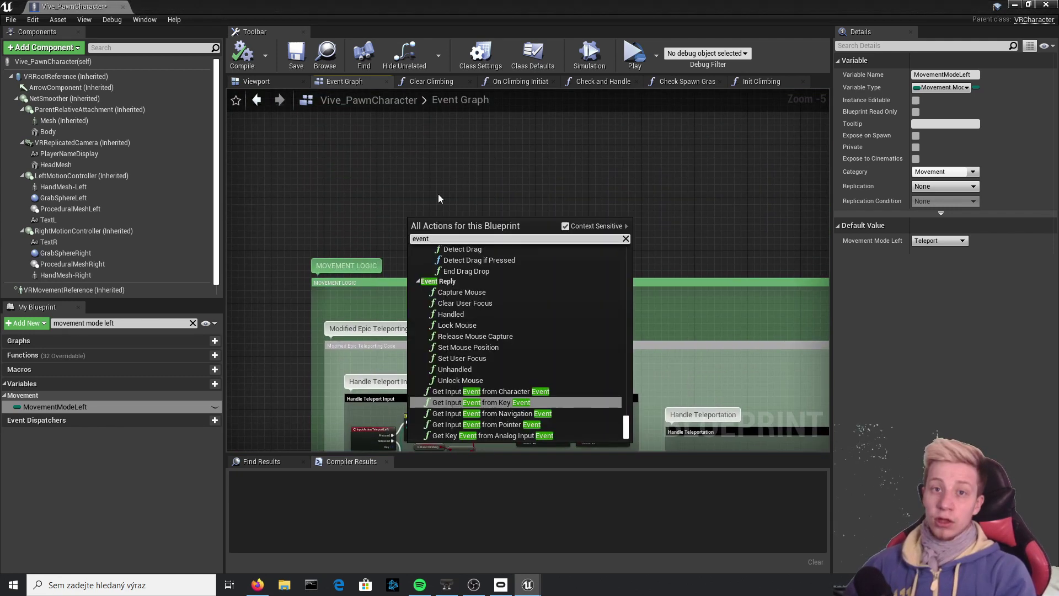
pyautogui.click(438, 195)
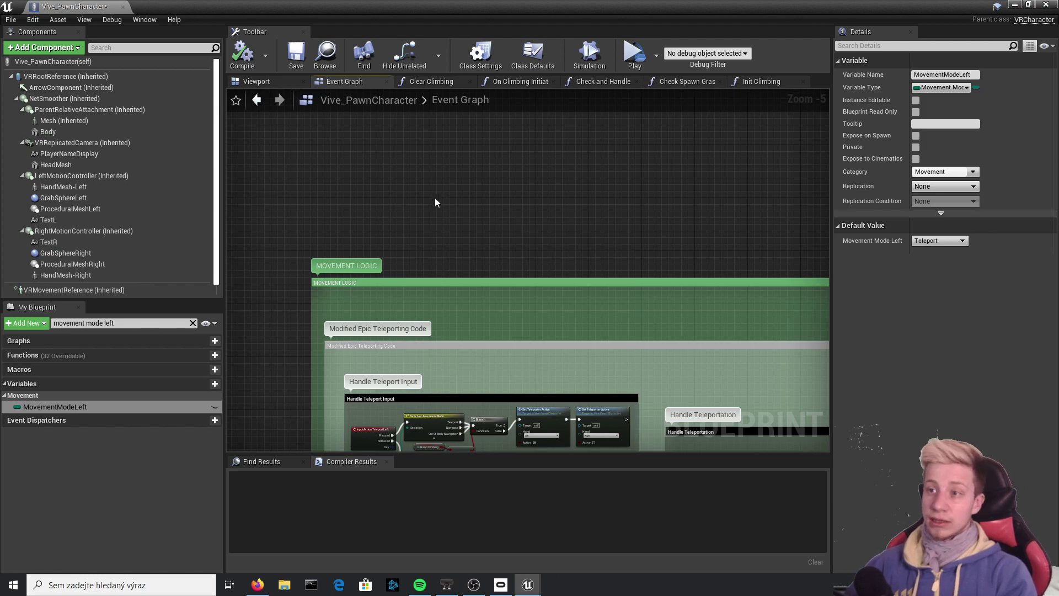
pyautogui.rightClick(493, 191)
pyautogui.write('event begin')
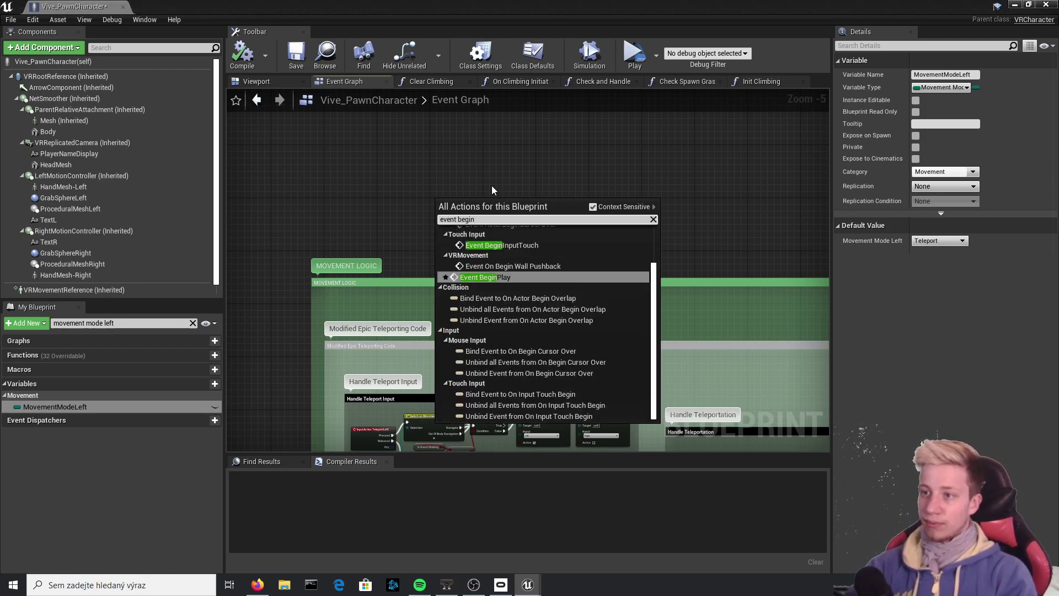
pyautogui.press('Return')
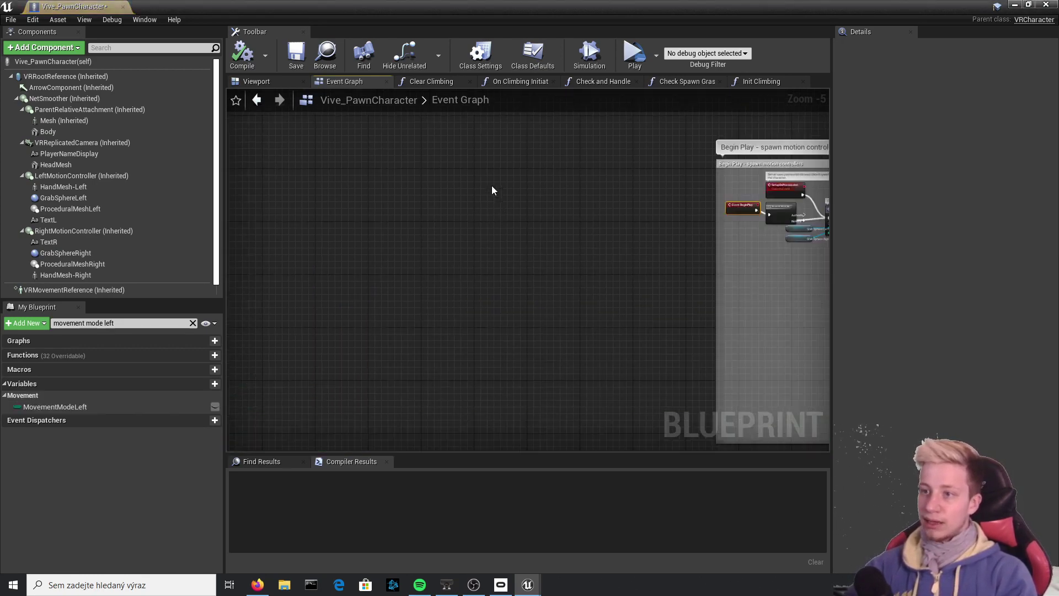
# Move the Event BeginPlay node away from Switch Has Authority to make room between them.
pyautogui.scroll(-5, 546, 238)
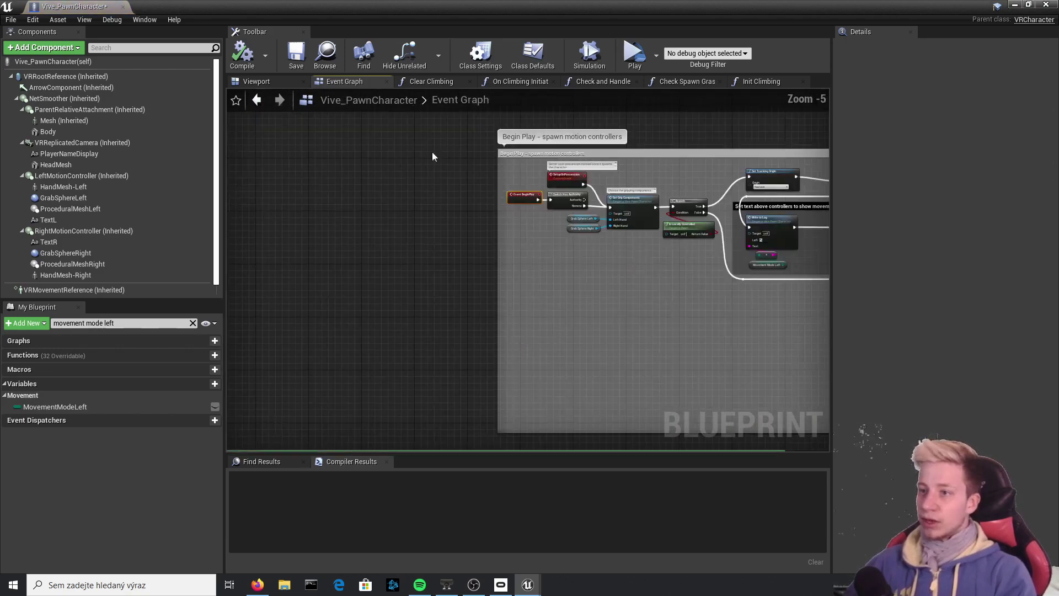
pyautogui.moveTo(713, 218); pyautogui.dragTo(654, 190, button='right')
pyautogui.scroll(4, 407, 162)
pyautogui.scroll(1, 407, 163)
pyautogui.moveTo(488, 177); pyautogui.dragTo(192, 151)
pyautogui.moveTo(526, 179); pyautogui.dragTo(286, 180)
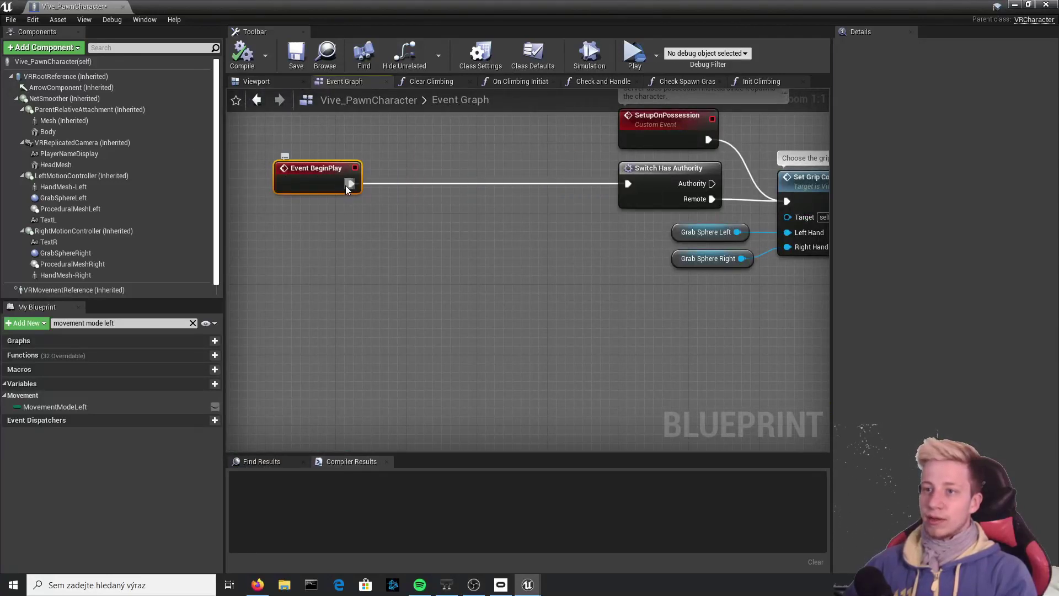
# Insert a Sequence node between Event BeginPlay and Switch Has Authority and position it slightly below their connection.
pyautogui.moveTo(351, 183); pyautogui.dragTo(421, 182)
pyautogui.write('seq')
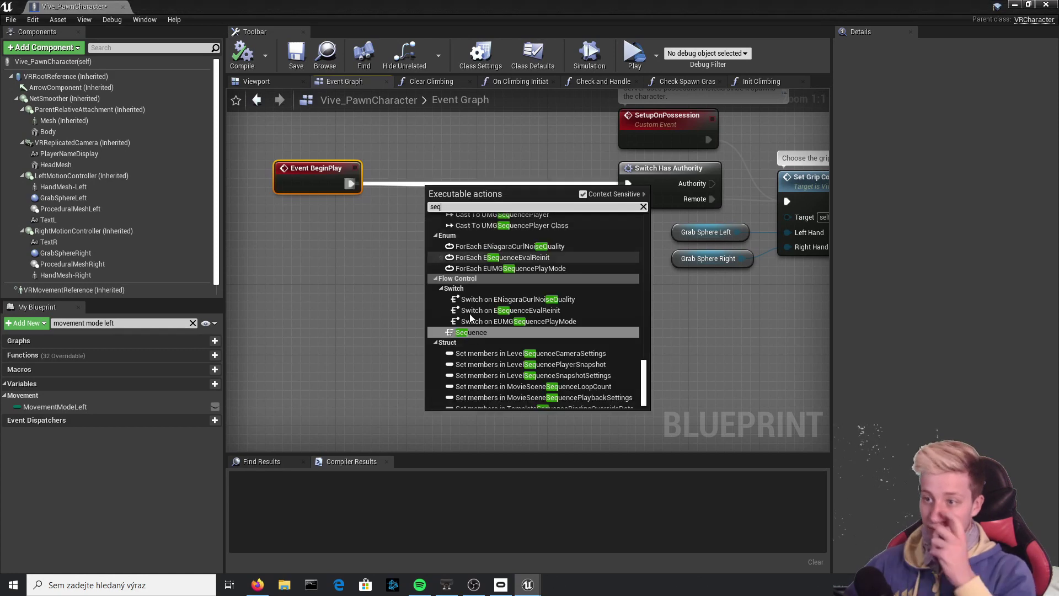
pyautogui.click(474, 333)
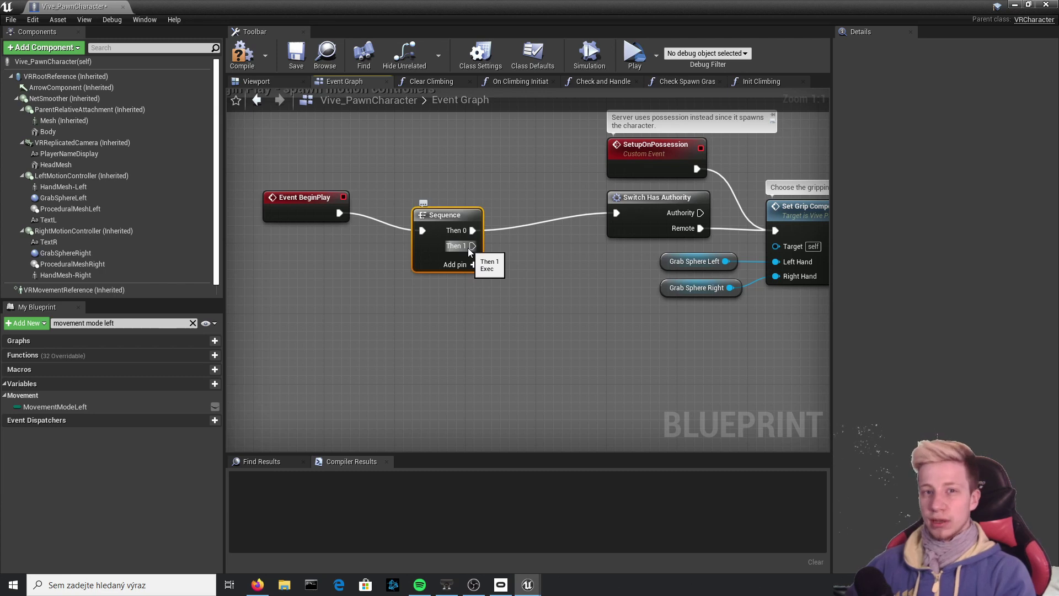
pyautogui.moveTo(584, 272); pyautogui.dragTo(605, 206, button='right')
pyautogui.click(601, 205)
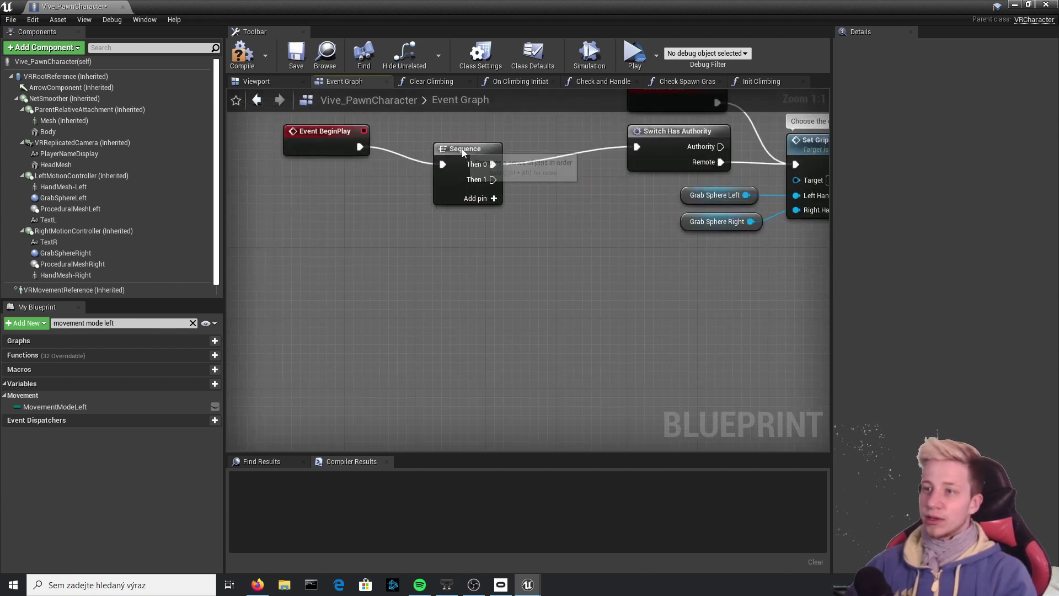
pyautogui.moveTo(461, 148); pyautogui.dragTo(435, 166)
# Add a SET node for MovementModeLeft on the Sequence's Then 1 output, using Teleport, and place it below the Grab Sphere nodes.
pyautogui.click(60, 408)
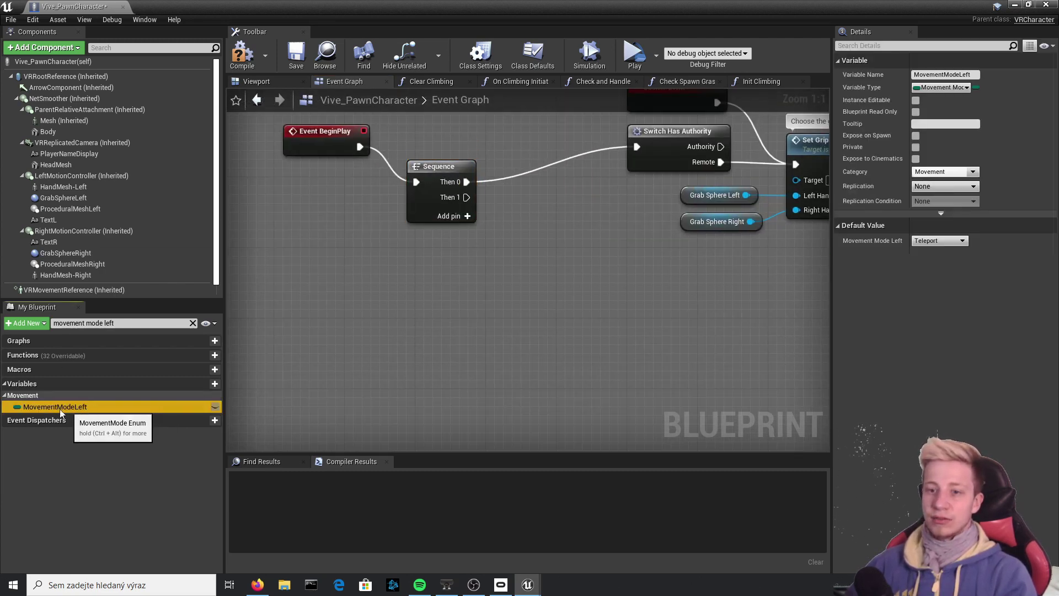
pyautogui.moveTo(60, 410); pyautogui.dragTo(457, 205)
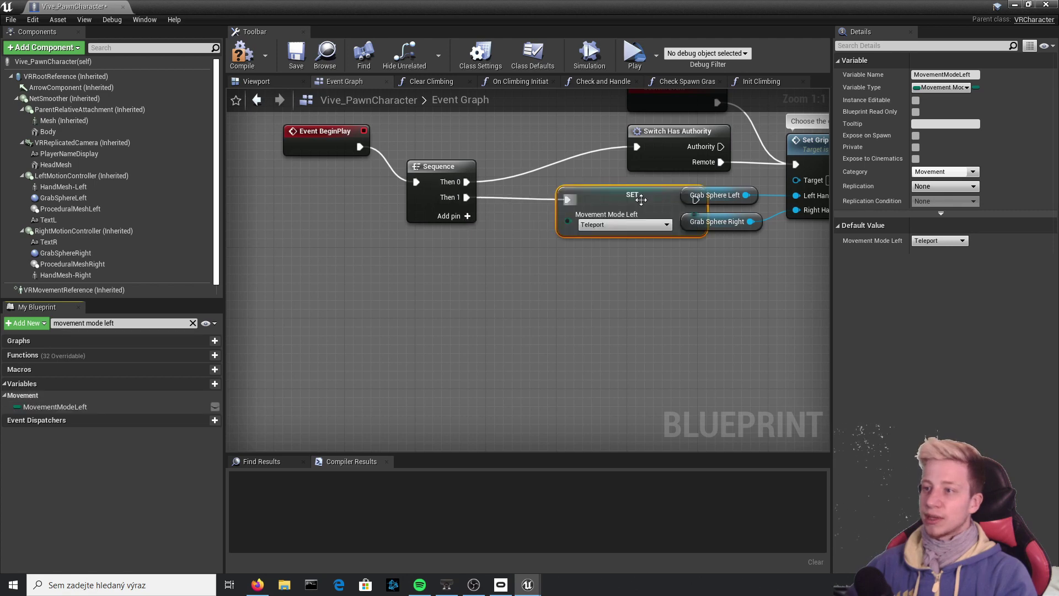
pyautogui.moveTo(607, 192); pyautogui.dragTo(569, 282)
pyautogui.click(496, 305)
pyautogui.moveTo(495, 305); pyautogui.dragTo(364, 281, button='right')
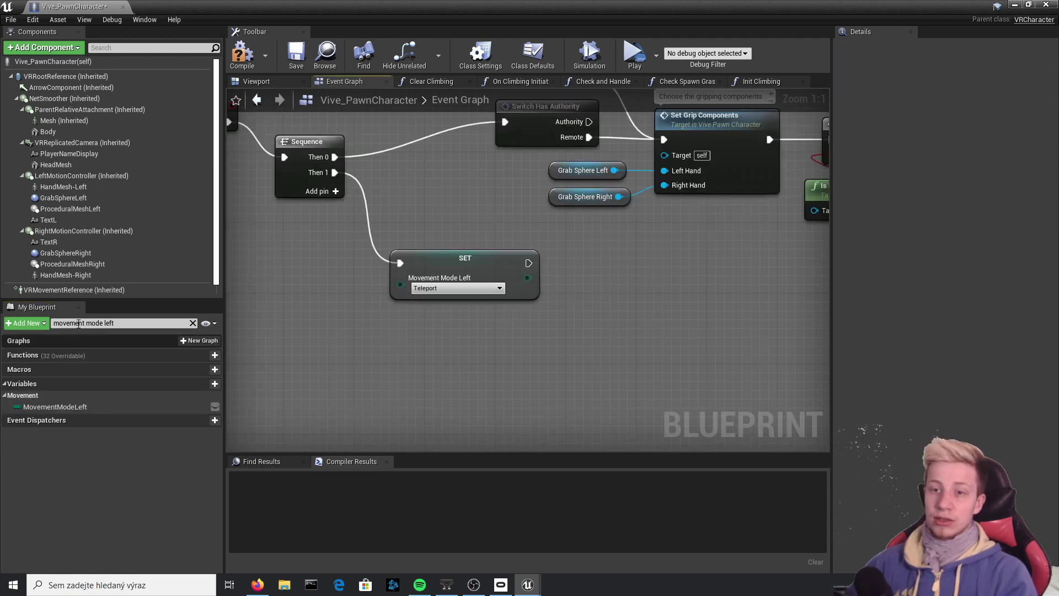
# Shorten the member filter to "movement mode" and chain a SET node for MovementModeRight, using Teleport, after the MovementModeLeft one.
pyautogui.moveTo(133, 325); pyautogui.dragTo(107, 319)
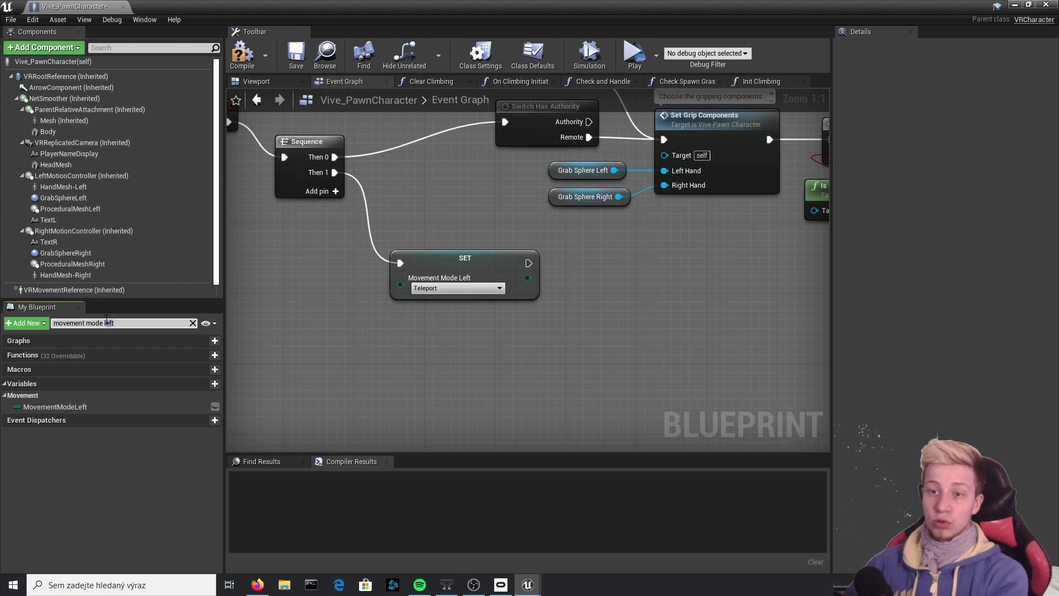
pyautogui.press('BackSpace')
pyautogui.moveTo(82, 439); pyautogui.dragTo(527, 263)
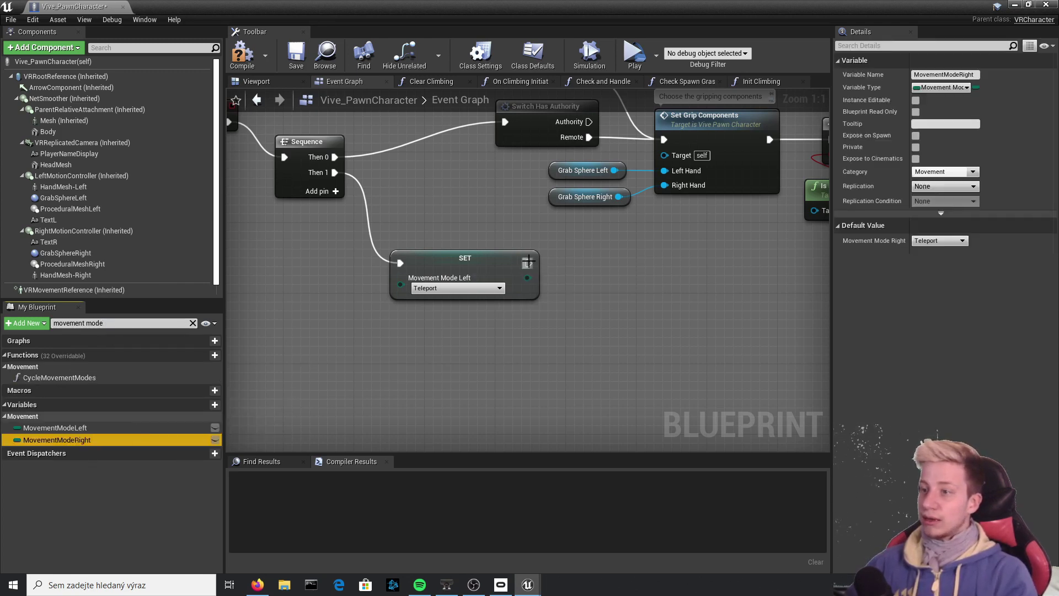
pyautogui.click(620, 307)
pyautogui.click(622, 277)
pyautogui.moveTo(622, 277); pyautogui.dragTo(693, 269)
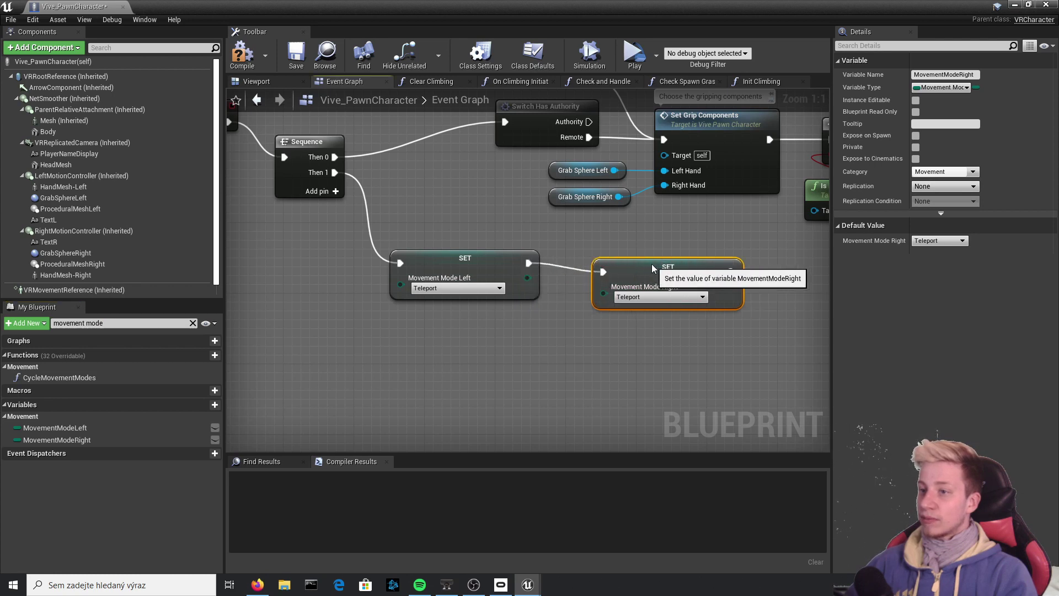
# Select both movement mode SET nodes and compile the Vive_PawnCharacter blueprint.
pyautogui.moveTo(623, 340); pyautogui.dragTo(413, 266)
pyautogui.moveTo(583, 256); pyautogui.dragTo(497, 258, button='right')
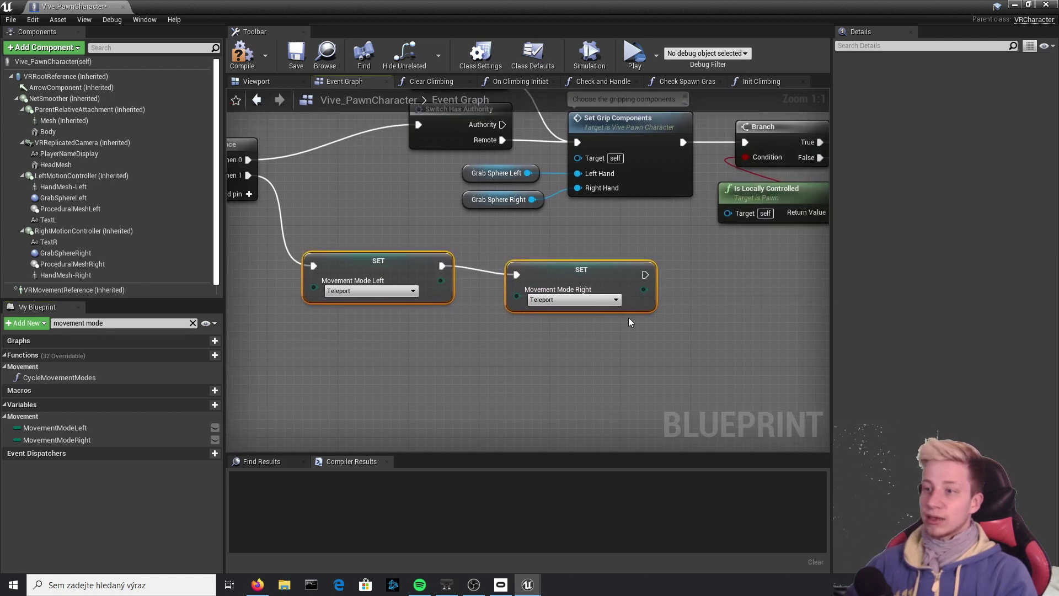
pyautogui.click(238, 70)
pyautogui.scroll(-2, 475, 197)
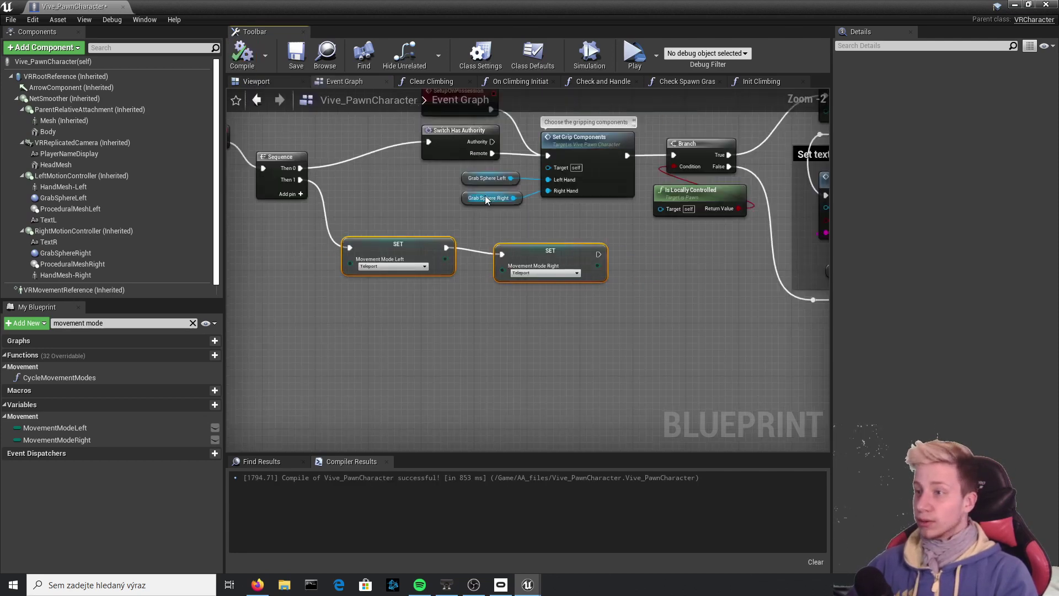
pyautogui.moveTo(479, 160); pyautogui.dragTo(582, 244, button='right')
pyautogui.scroll(1, 581, 244)
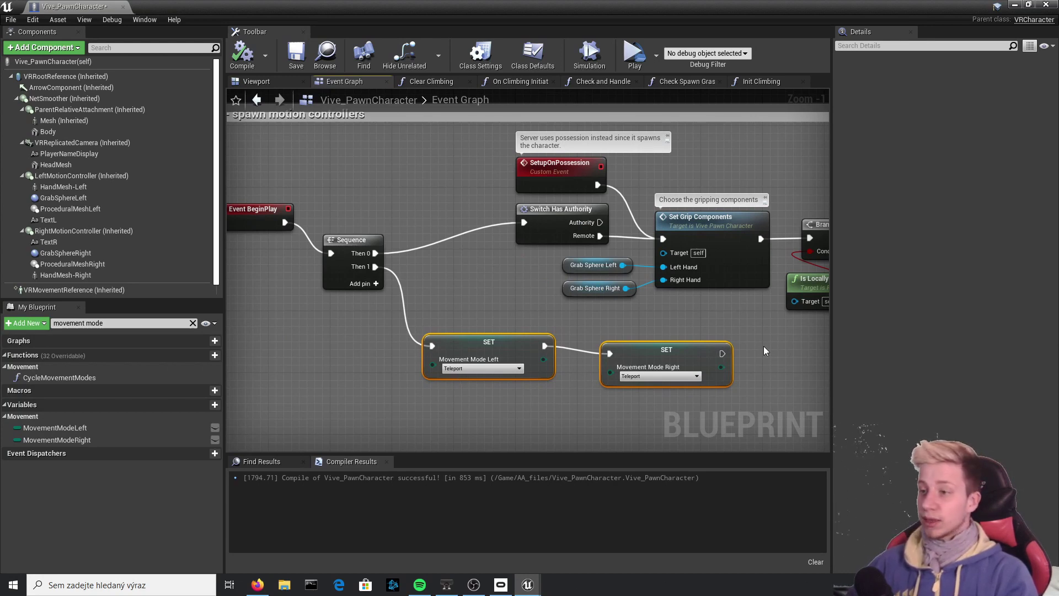
# Locate the "Drop Item or switch movement modes" comment group and examine its grip and movement mode nodes.
pyautogui.moveTo(767, 344); pyautogui.dragTo(483, 272, button='right')
pyautogui.scroll(-3, 483, 273)
pyautogui.moveTo(651, 292); pyautogui.dragTo(350, 256, button='right')
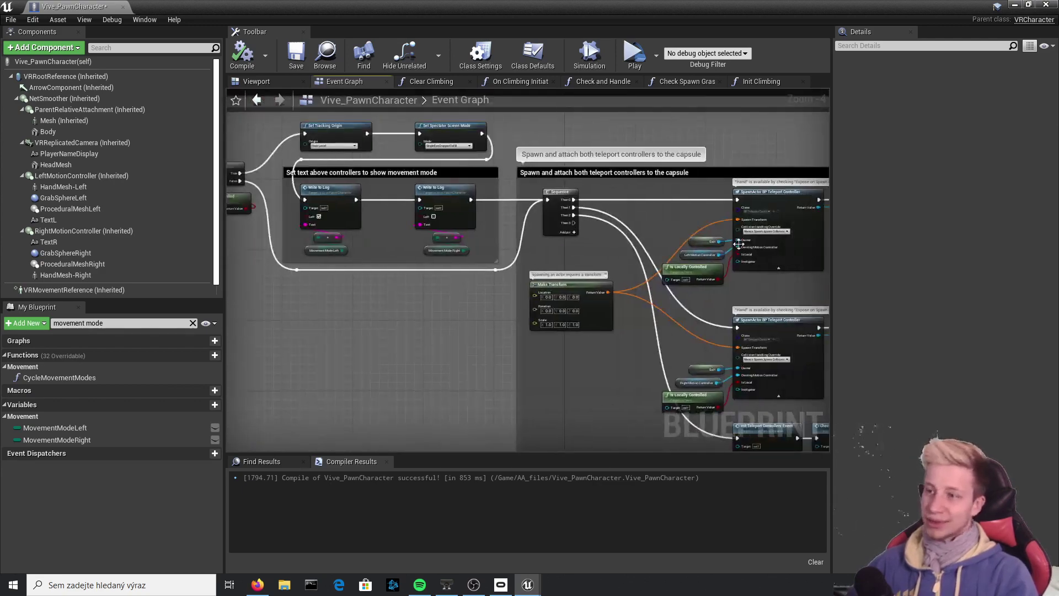
pyautogui.moveTo(736, 241); pyautogui.dragTo(538, 205, button='right')
pyautogui.scroll(-8, 538, 207)
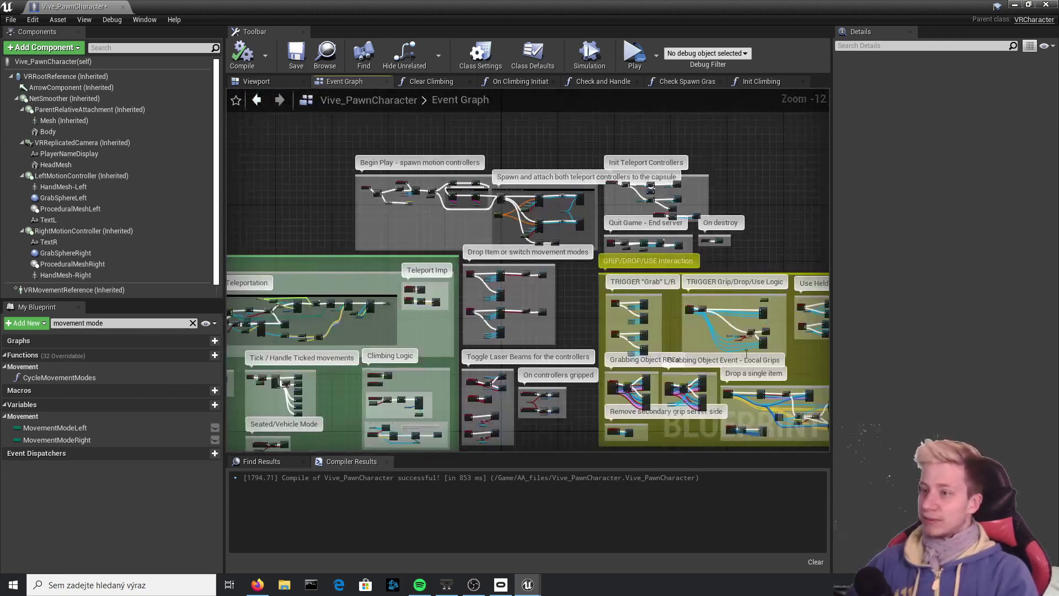
pyautogui.scroll(10, 533, 126)
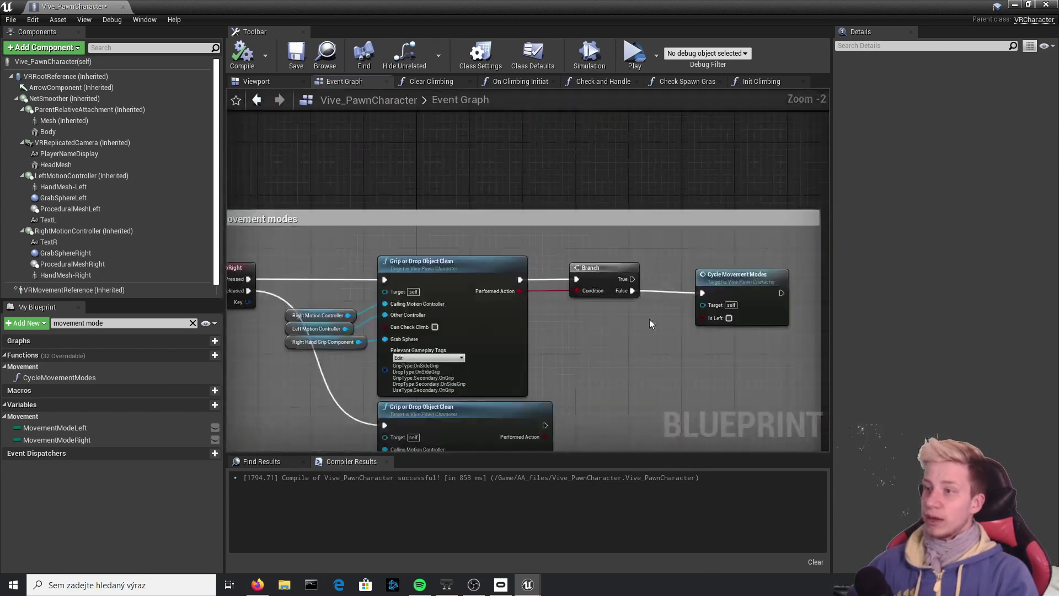
pyautogui.moveTo(650, 320); pyautogui.dragTo(700, 264, button='right')
pyautogui.moveTo(491, 229); pyautogui.dragTo(492, 221)
pyautogui.moveTo(491, 222); pyautogui.dragTo(638, 206, button='right')
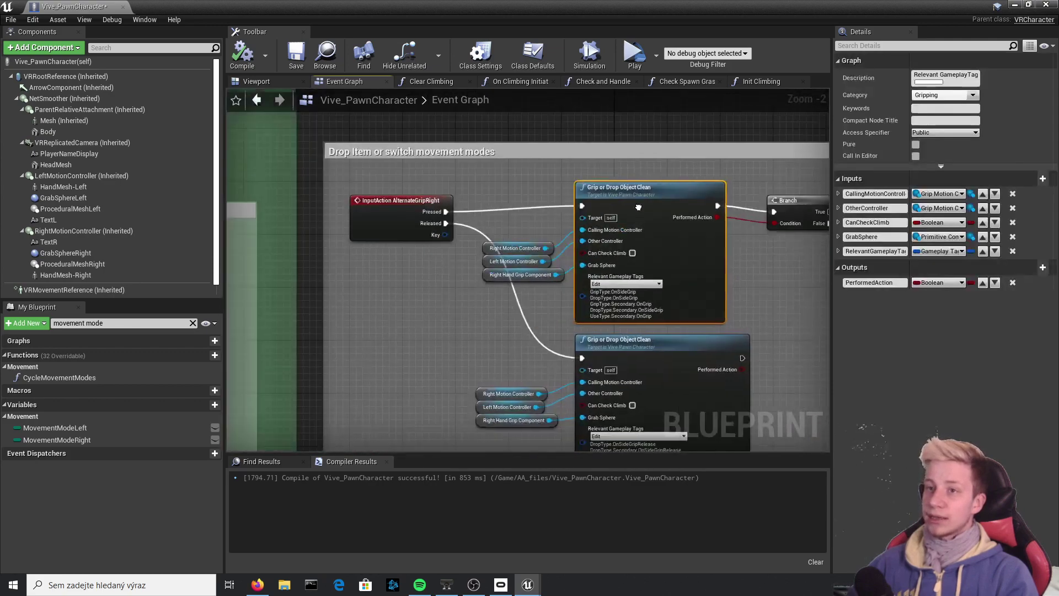
pyautogui.click(350, 150)
pyautogui.scroll(-10, 498, 193)
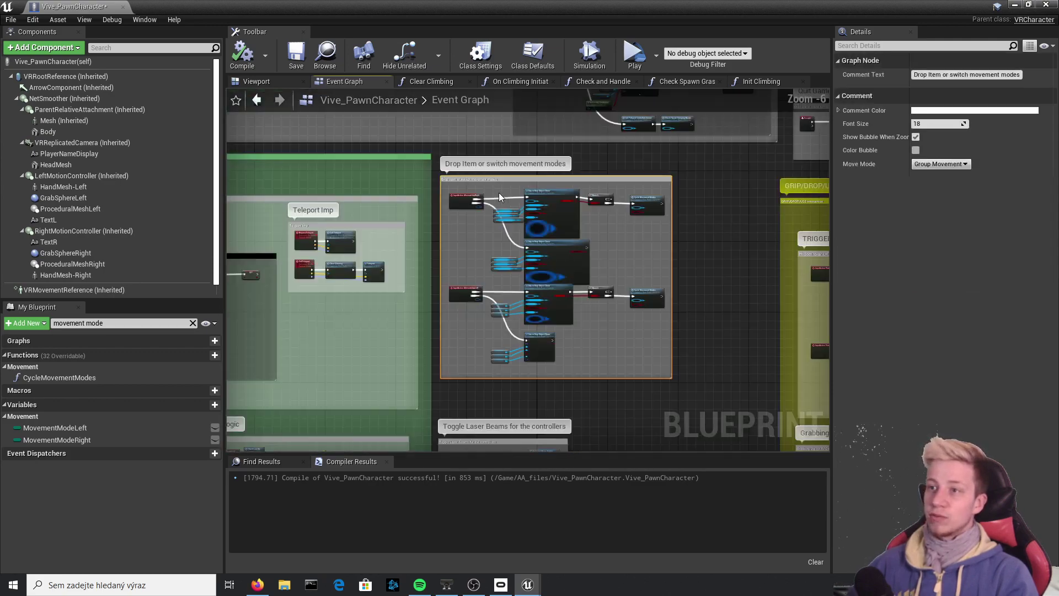
pyautogui.scroll(4, 543, 265)
pyautogui.scroll(-4, 538, 275)
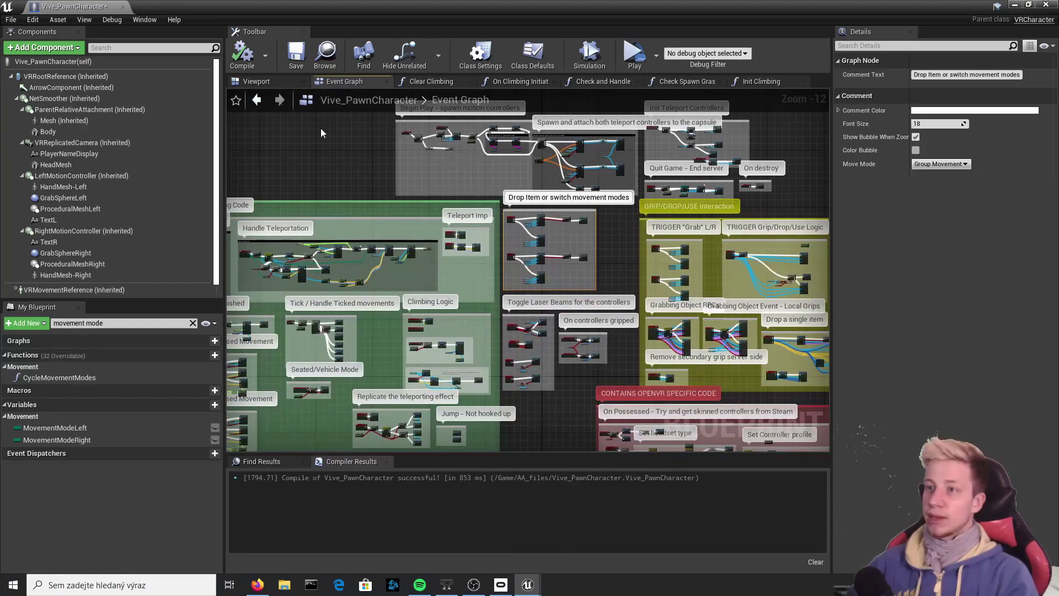
# Disconnect the Branch's False output from Cycle Movement Modes in the InputAction AlternateGripRight logic.
pyautogui.scroll(10, 557, 237)
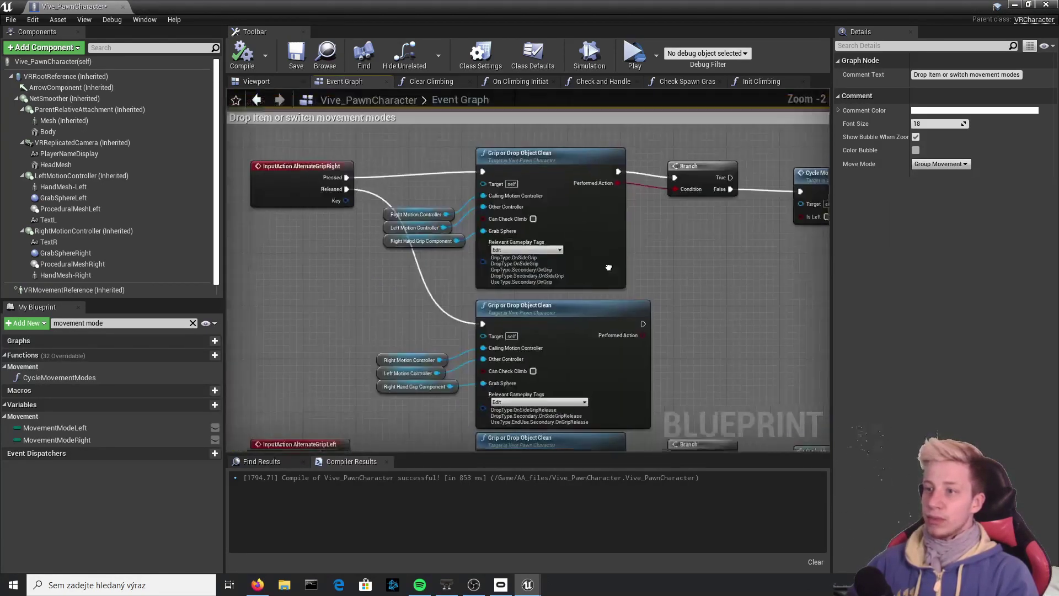
pyautogui.moveTo(608, 267); pyautogui.dragTo(615, 280, button='right')
pyautogui.moveTo(558, 148); pyautogui.dragTo(568, 176, button='right')
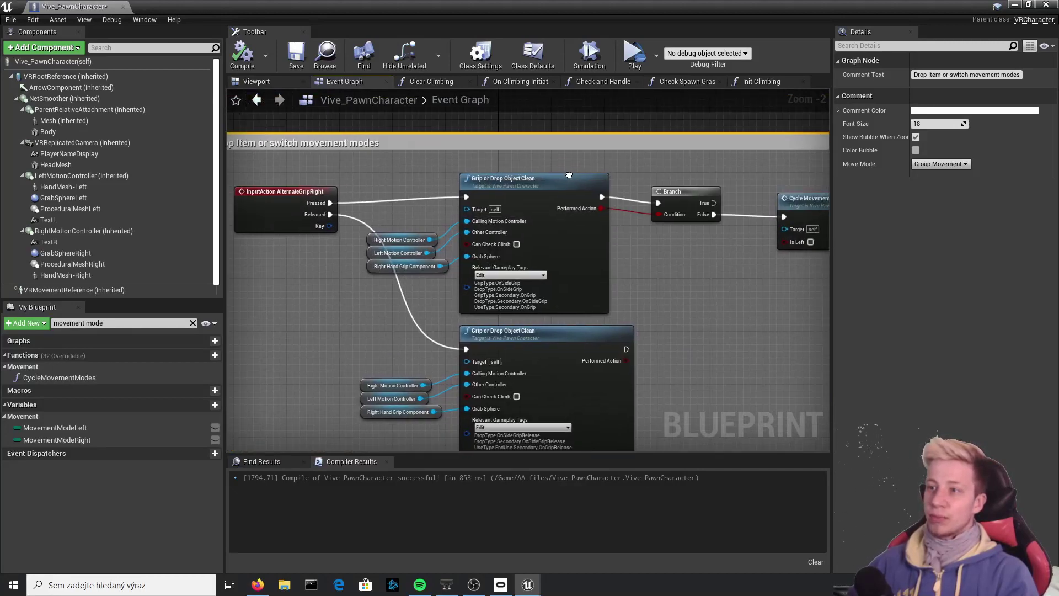
pyautogui.moveTo(672, 302); pyautogui.dragTo(497, 332, button='right')
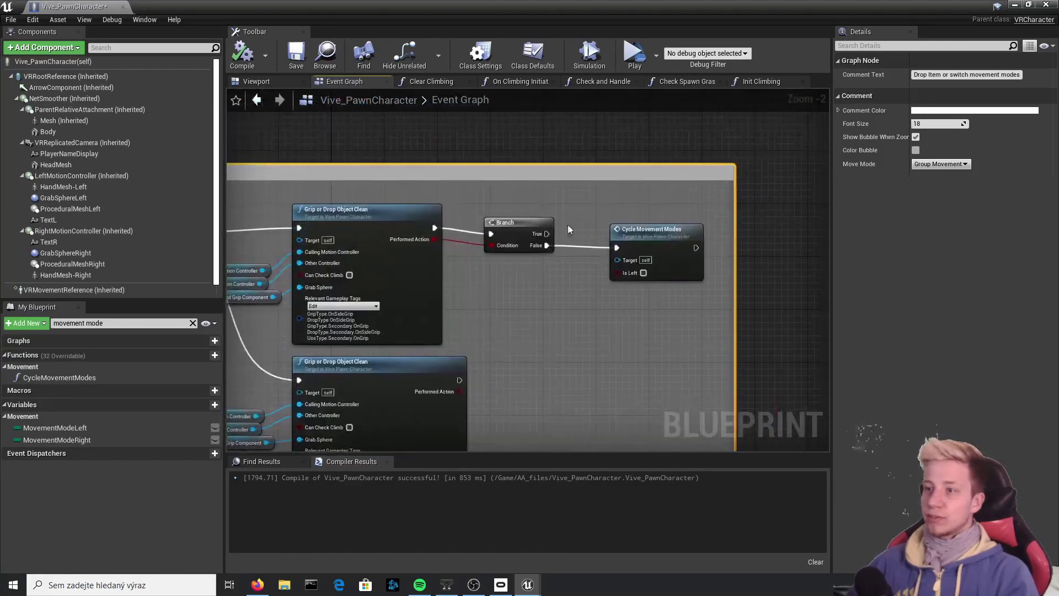
pyautogui.scroll(2, 584, 240)
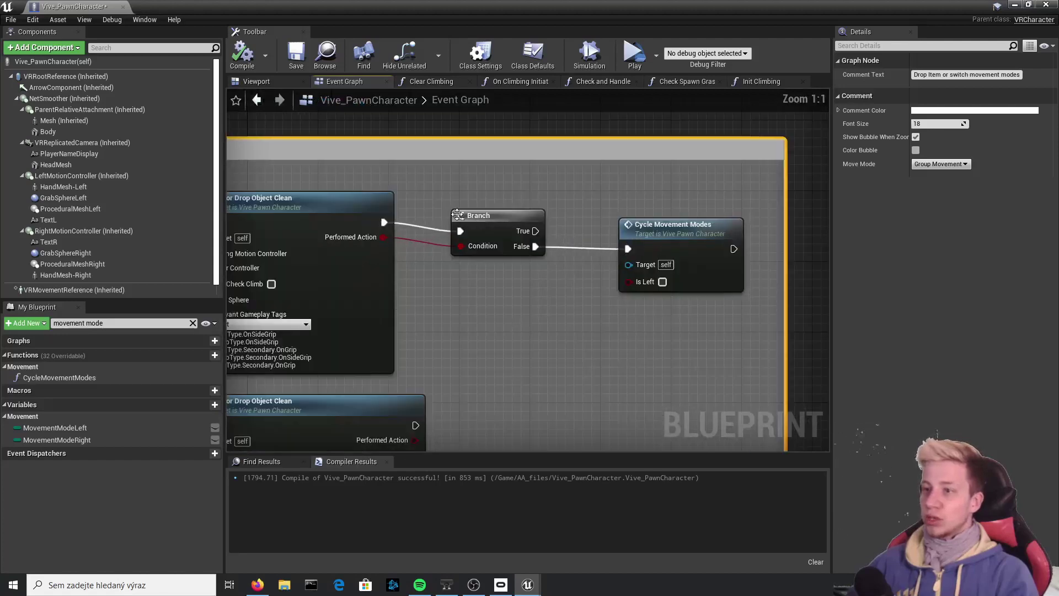
pyautogui.doubleClick(570, 248)
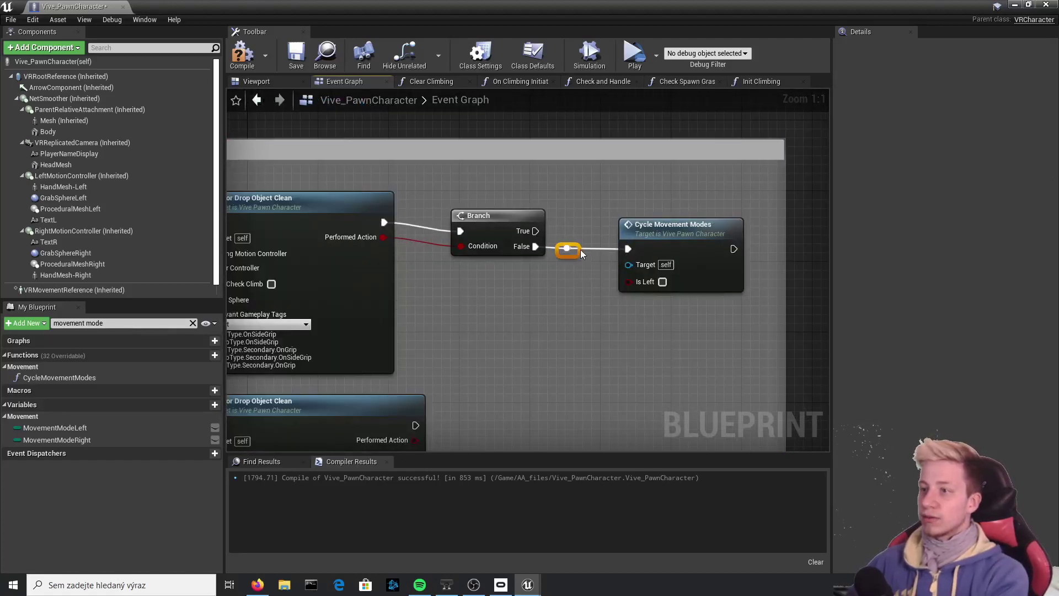
pyautogui.press('Delete')
# Disconnect the Branch's False output from Cycle Movement Modes in the InputAction AlternateGripLeft logic.
pyautogui.moveTo(592, 303); pyautogui.dragTo(580, 252, button='right')
pyautogui.scroll(-6, 580, 251)
pyautogui.moveTo(587, 335); pyautogui.dragTo(564, 321, button='right')
pyautogui.scroll(5, 566, 279)
pyautogui.doubleClick(560, 281)
pyautogui.press('Delete')
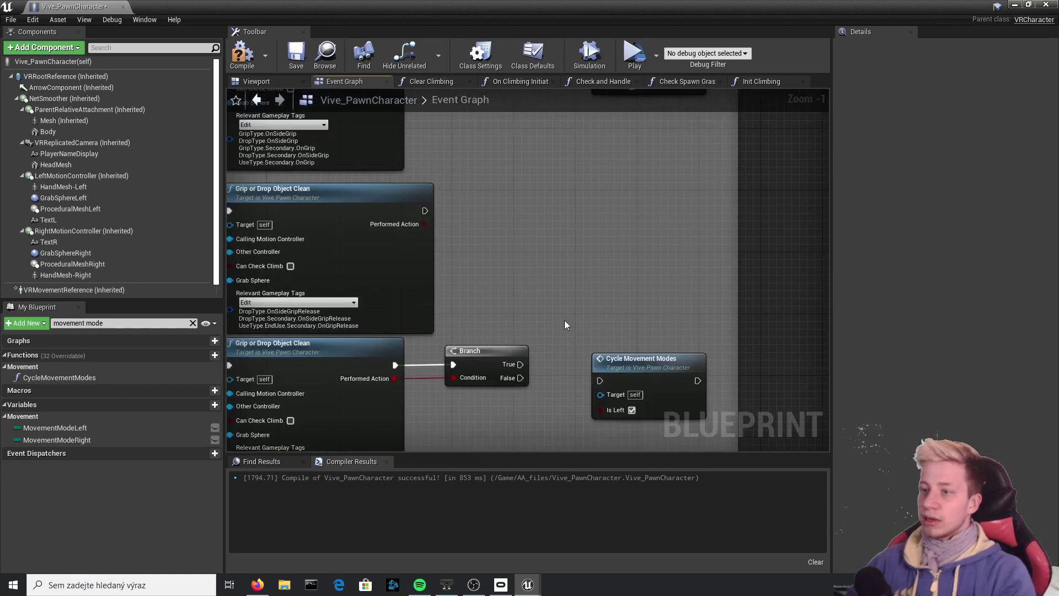
pyautogui.scroll(-3, 564, 320)
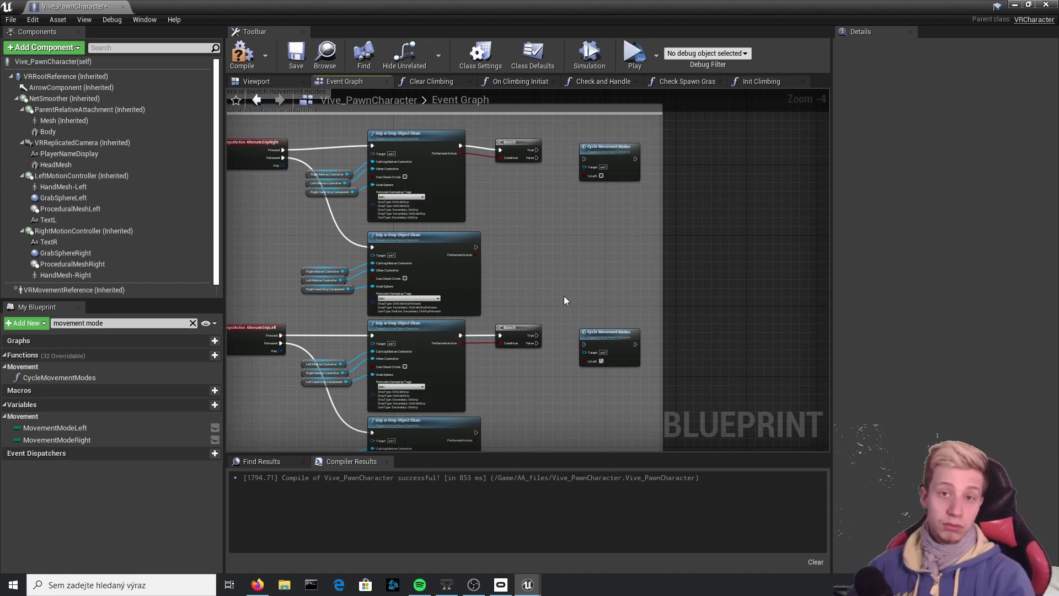
pyautogui.moveTo(564, 278); pyautogui.dragTo(571, 312, button='right')
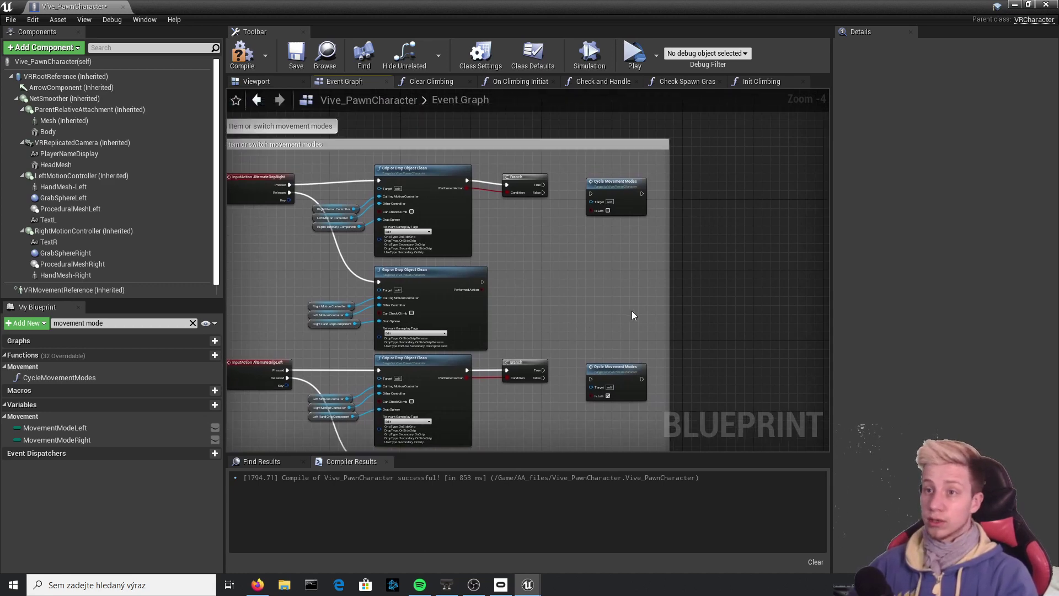